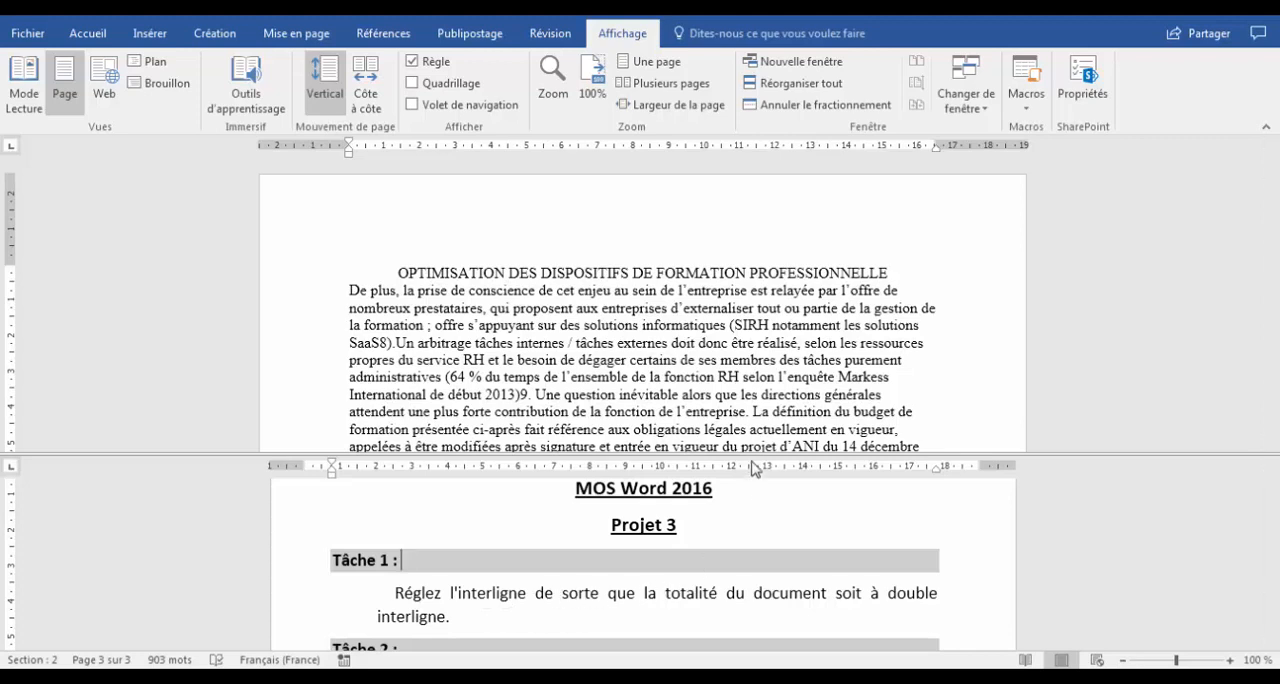
Set the line spacing of the entire document to Double, as Task 1 asks.
drag(750, 455, 749, 518)
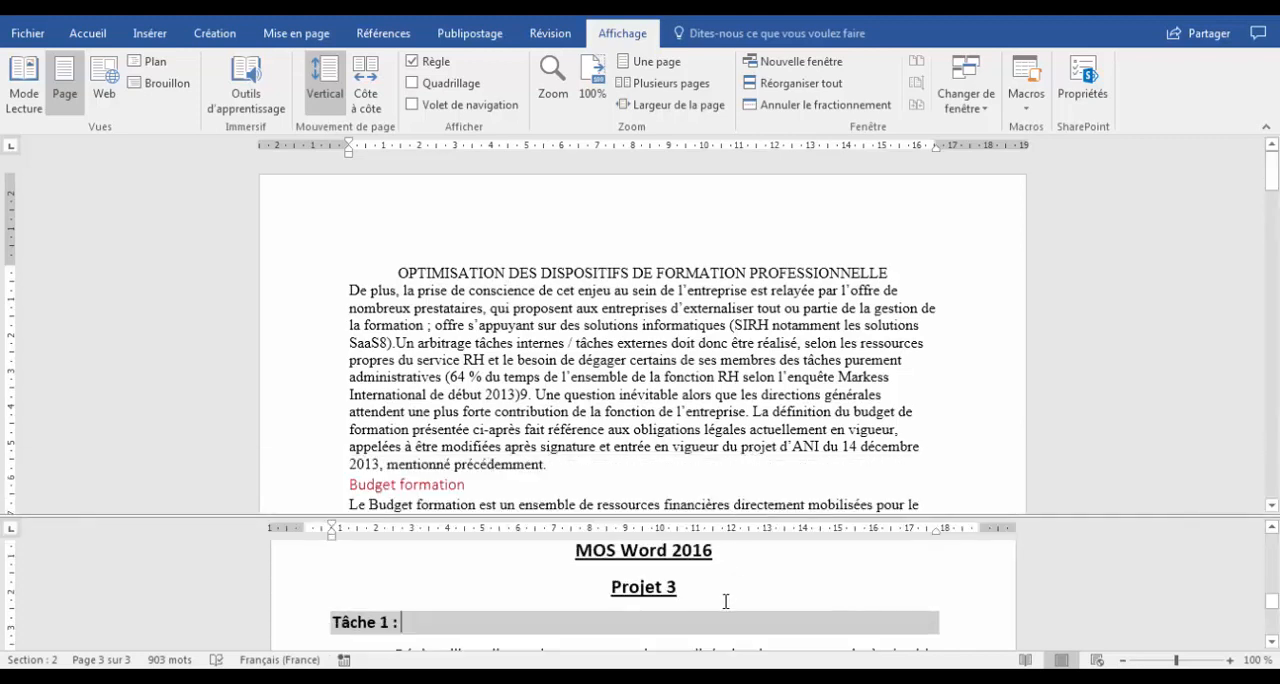
scroll(726, 600, down, 2)
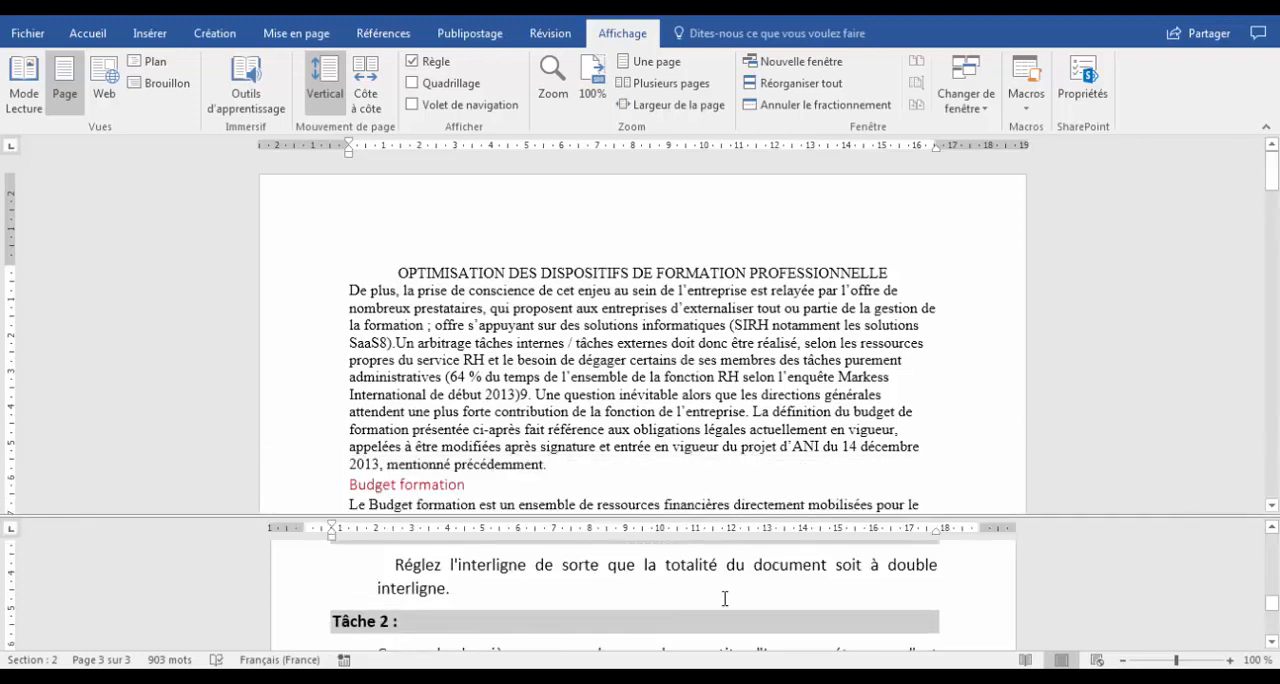
click(566, 385)
key(ctrl+a)
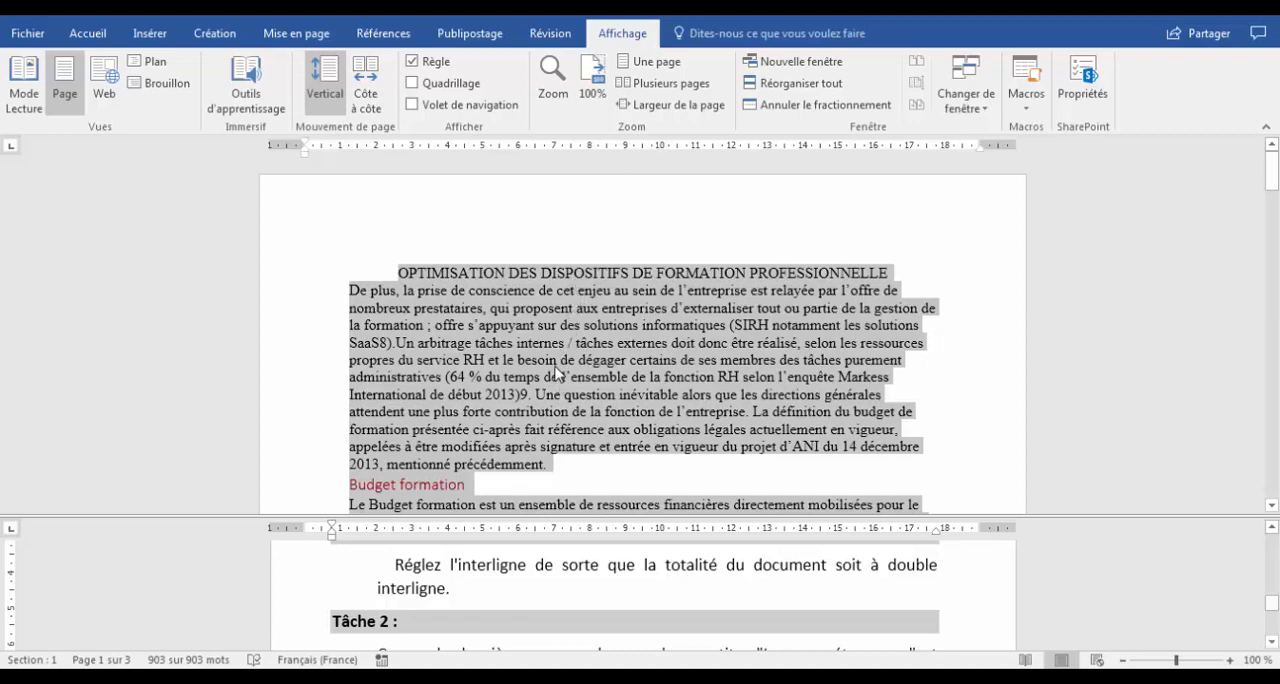
click(88, 33)
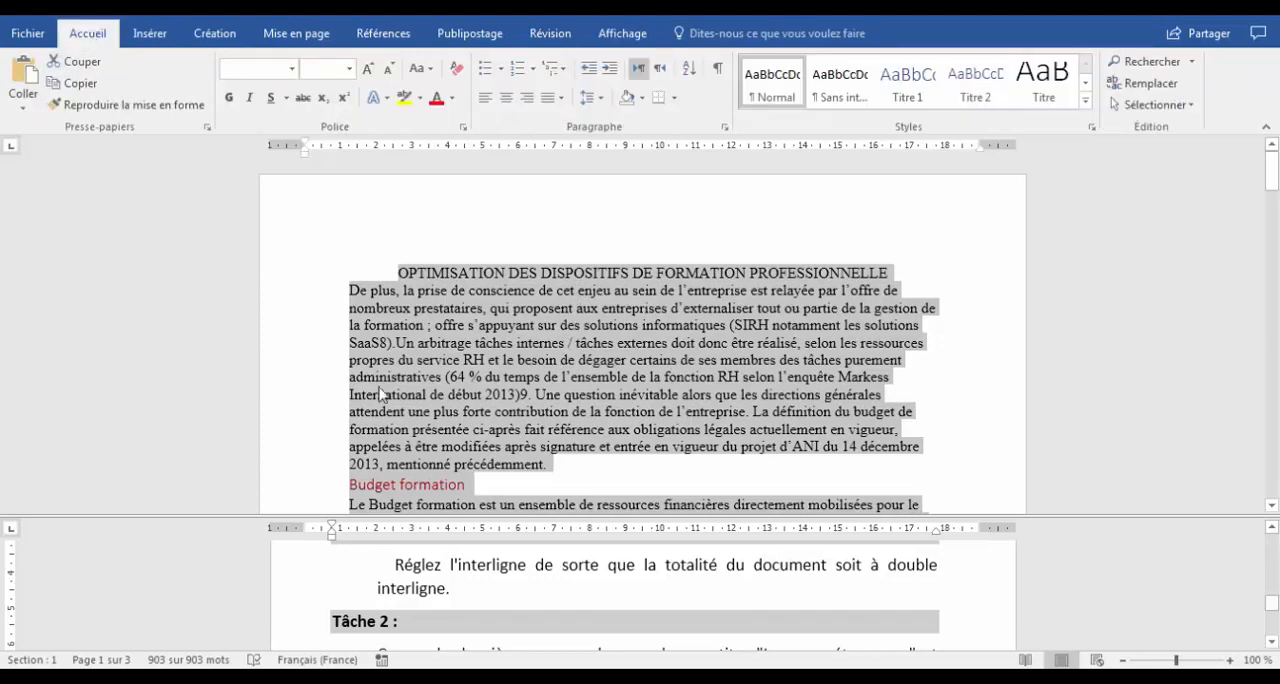
click(590, 97)
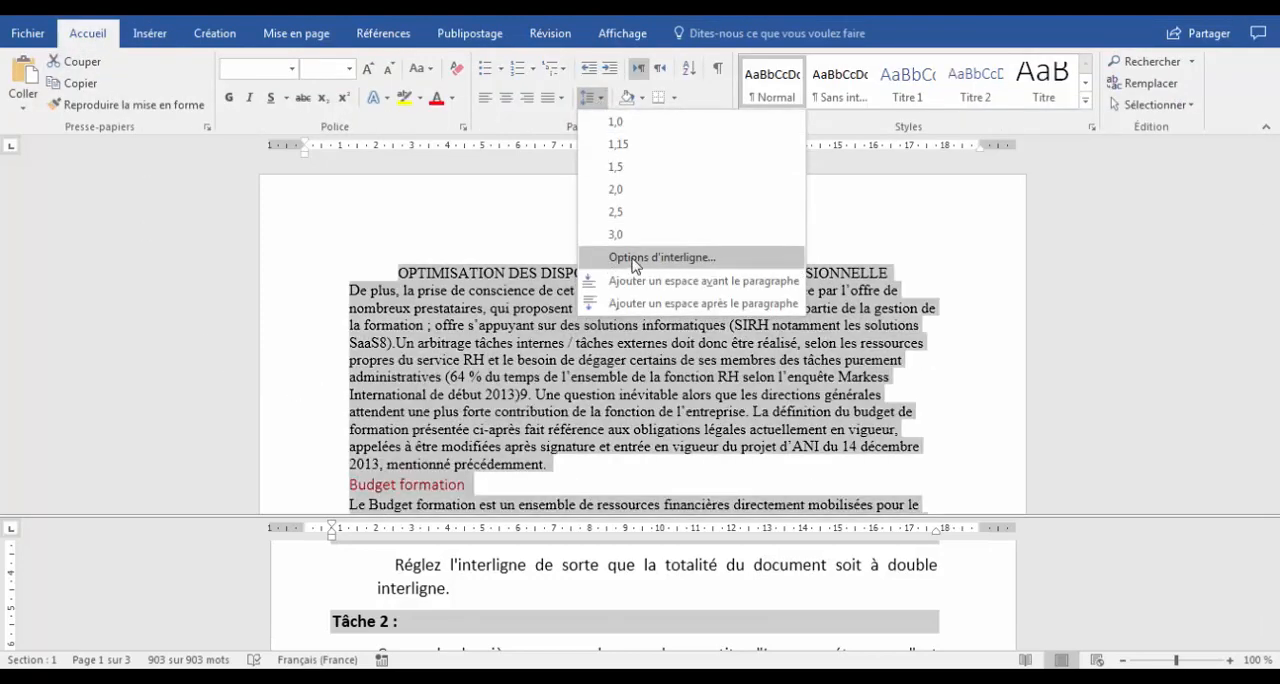
click(640, 251)
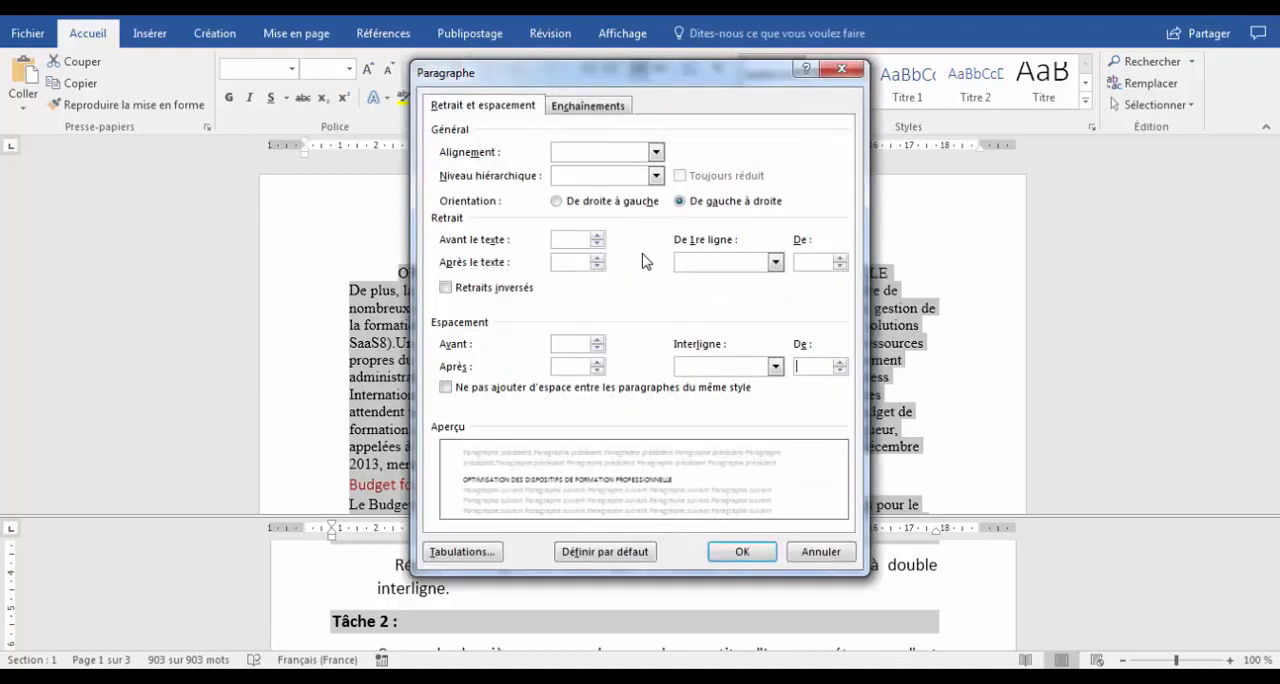
drag(740, 71, 747, 22)
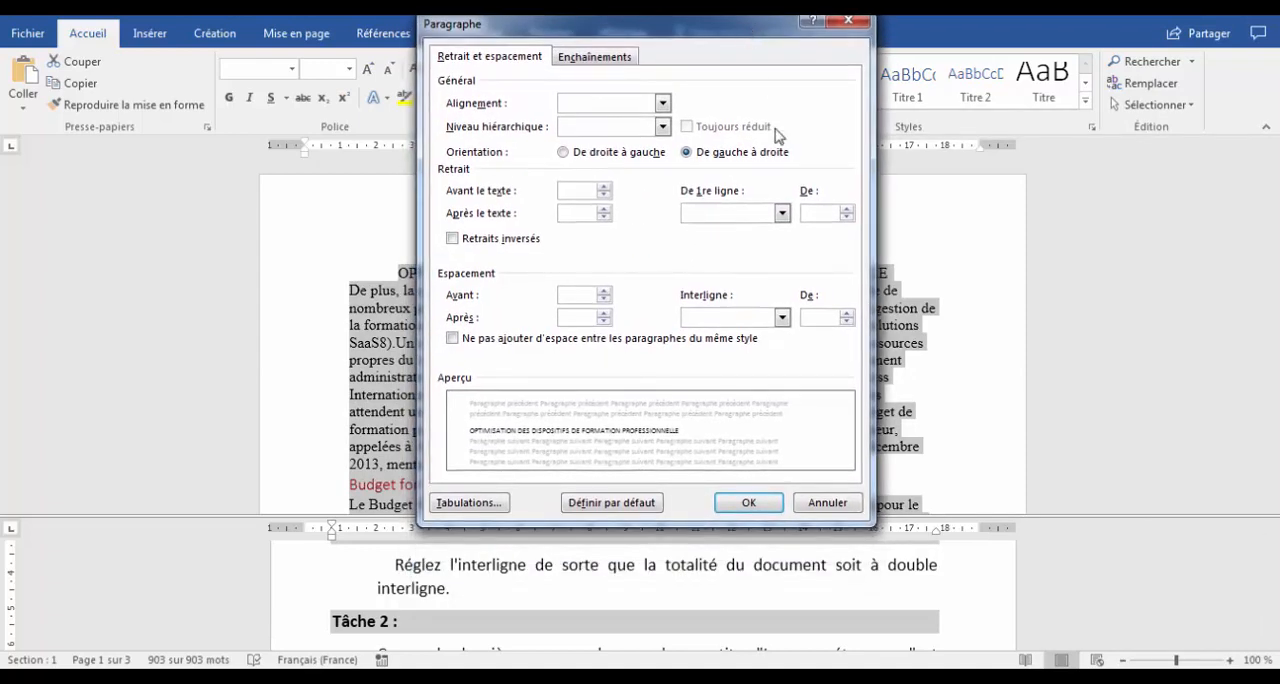
click(785, 317)
click(715, 357)
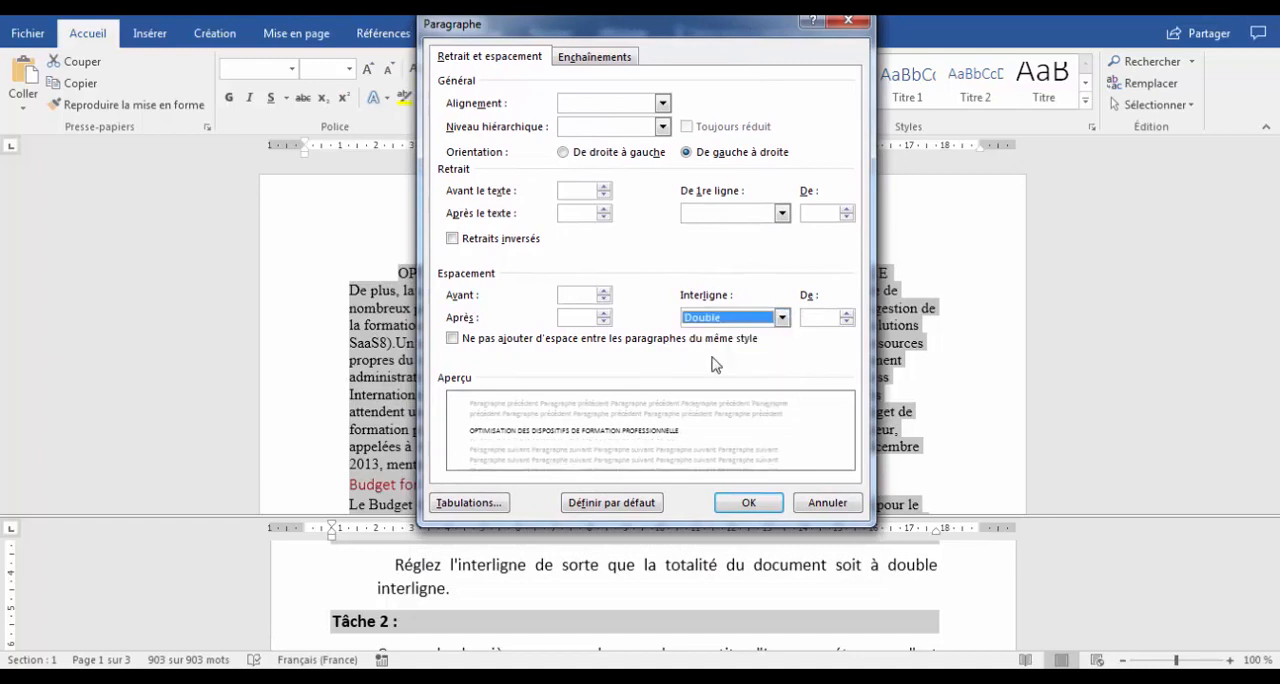
click(749, 503)
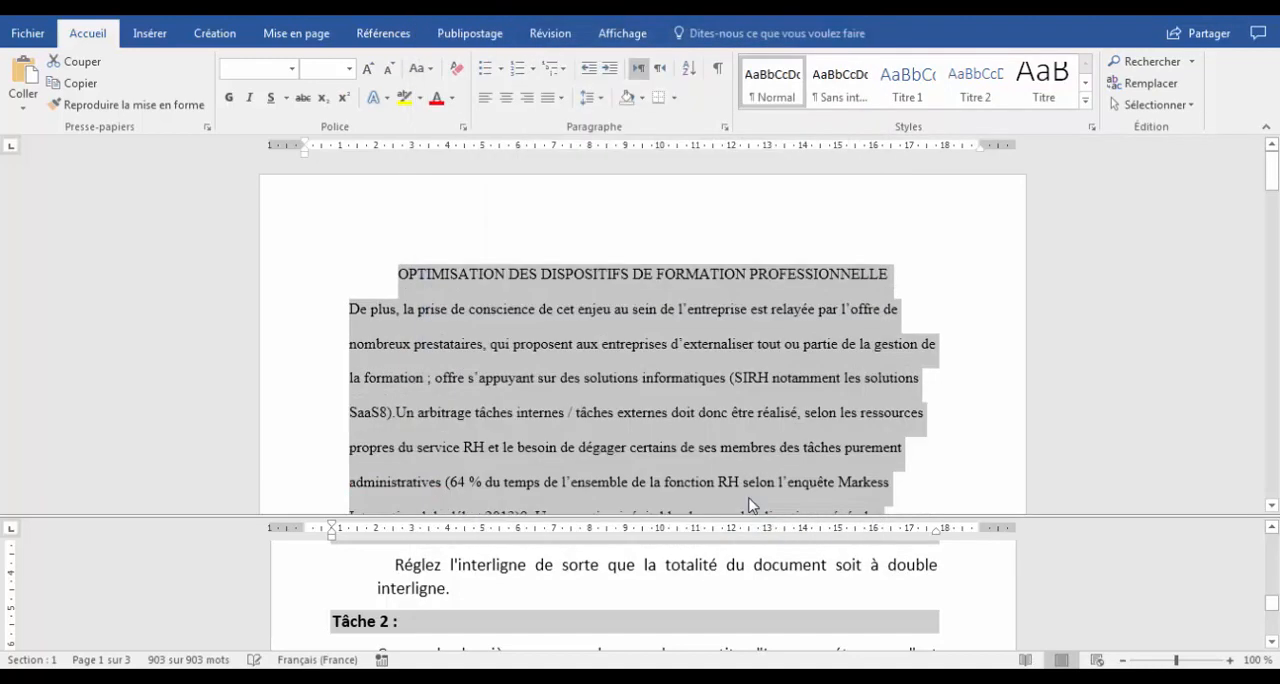
Read the Task 2 instructions in the lower pane, enlarging that pane to fit them.
click(672, 577)
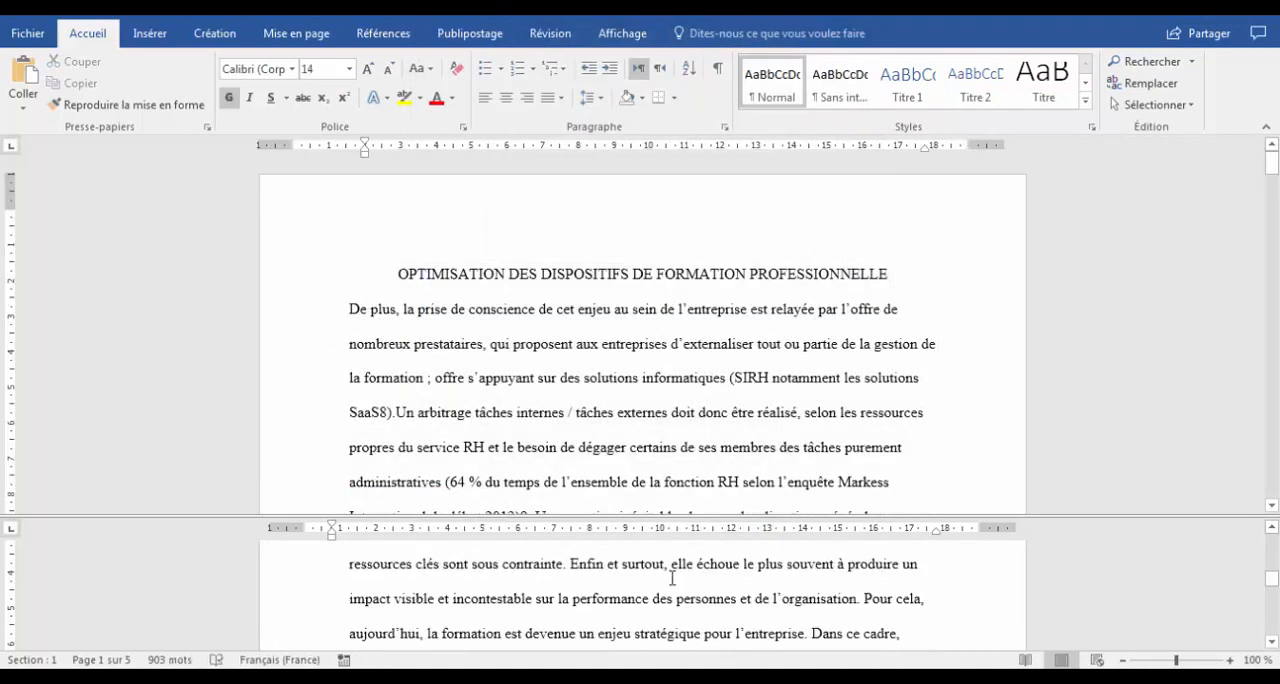
scroll(672, 577, down, 5)
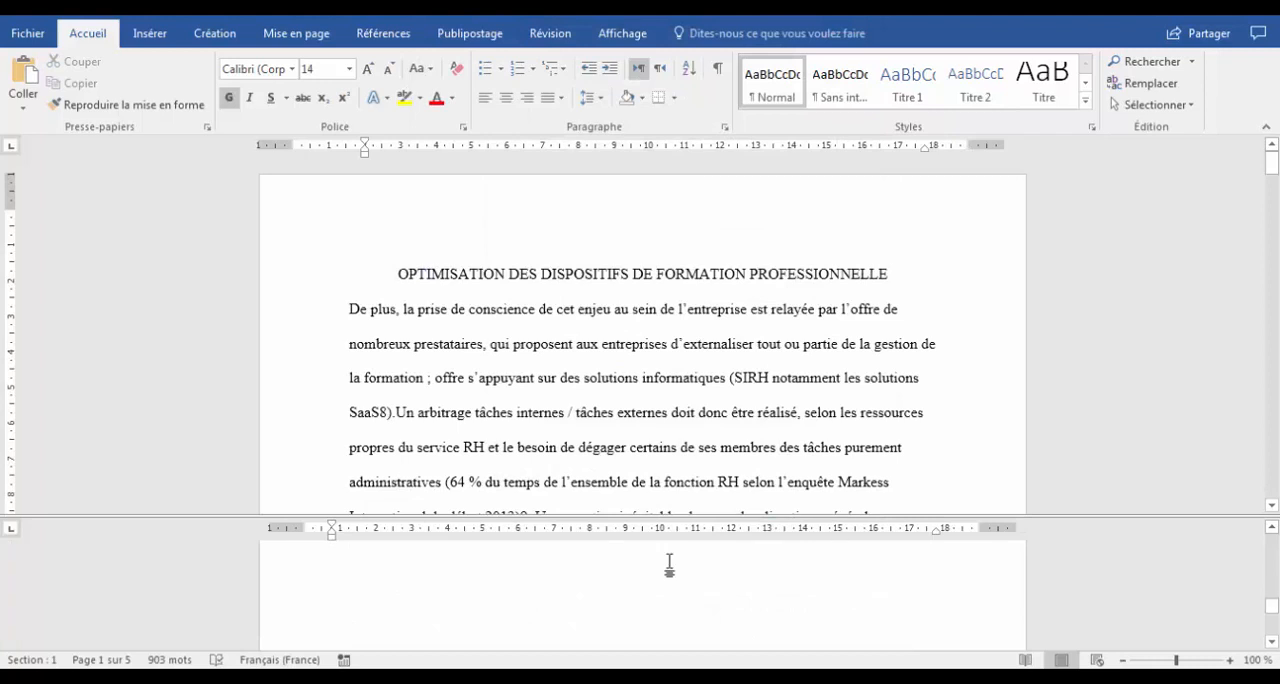
scroll(670, 565, down, 5)
scroll(671, 561, down, 2)
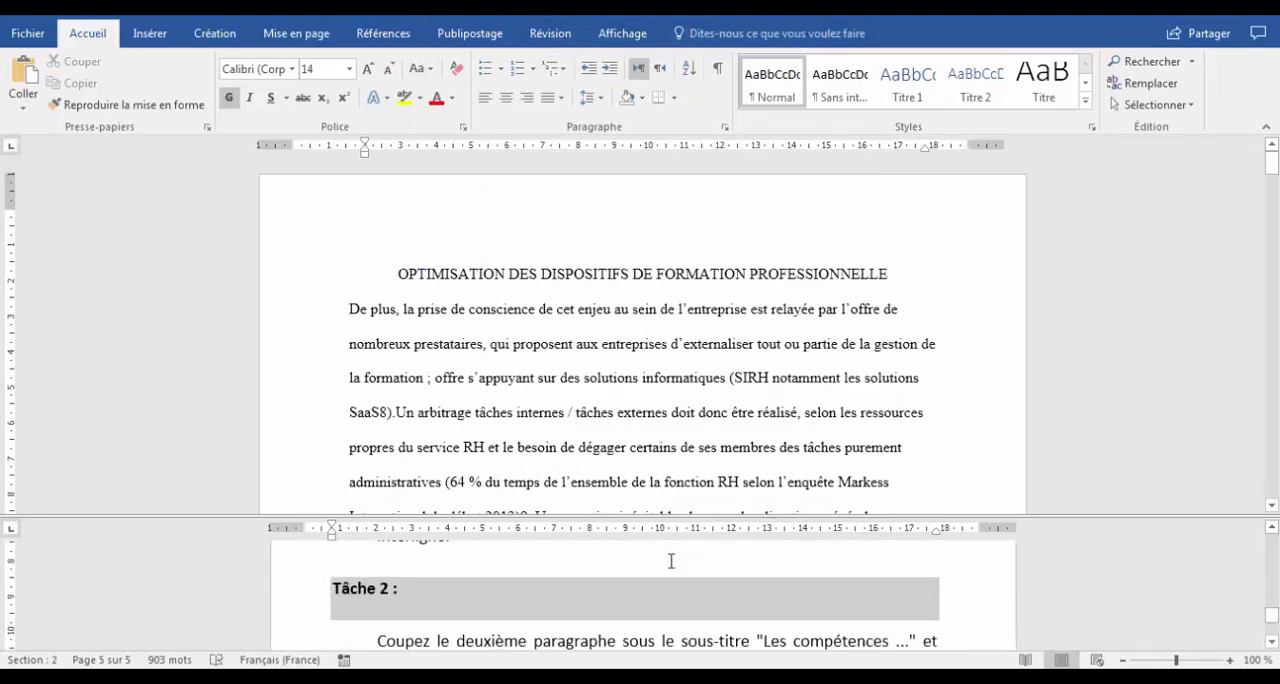
scroll(671, 561, down, 1)
click(514, 596)
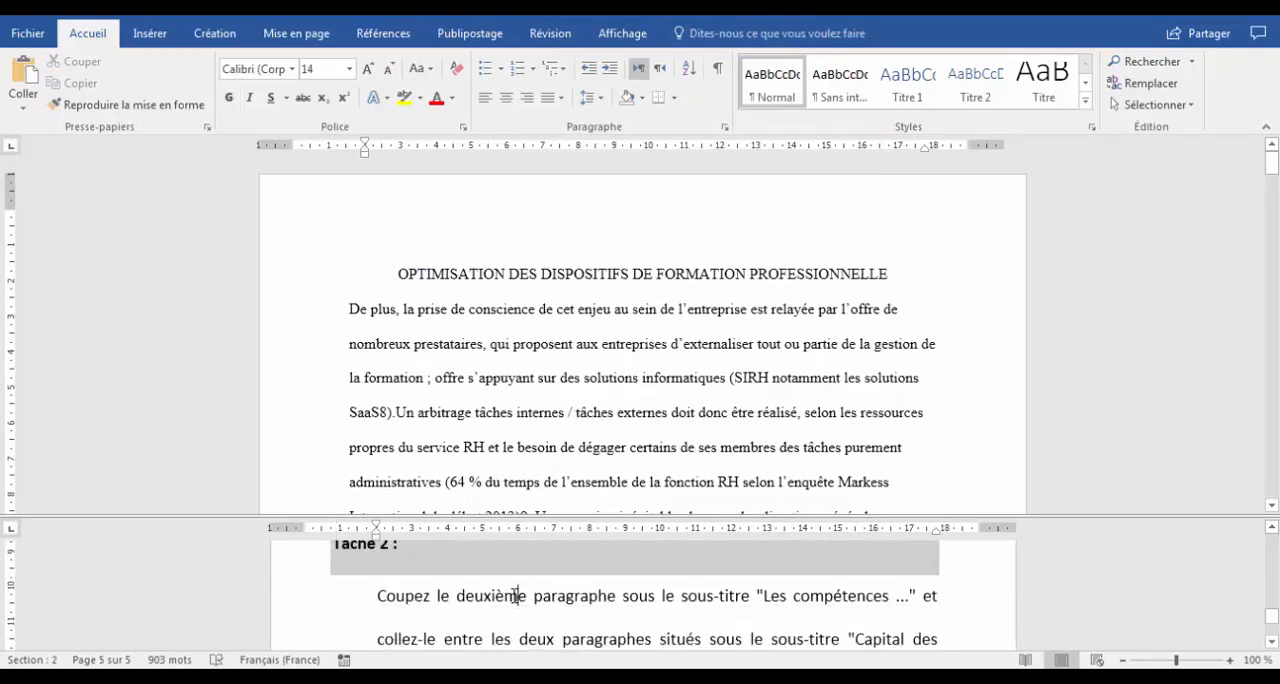
scroll(516, 596, down, 1)
scroll(517, 595, up, 1)
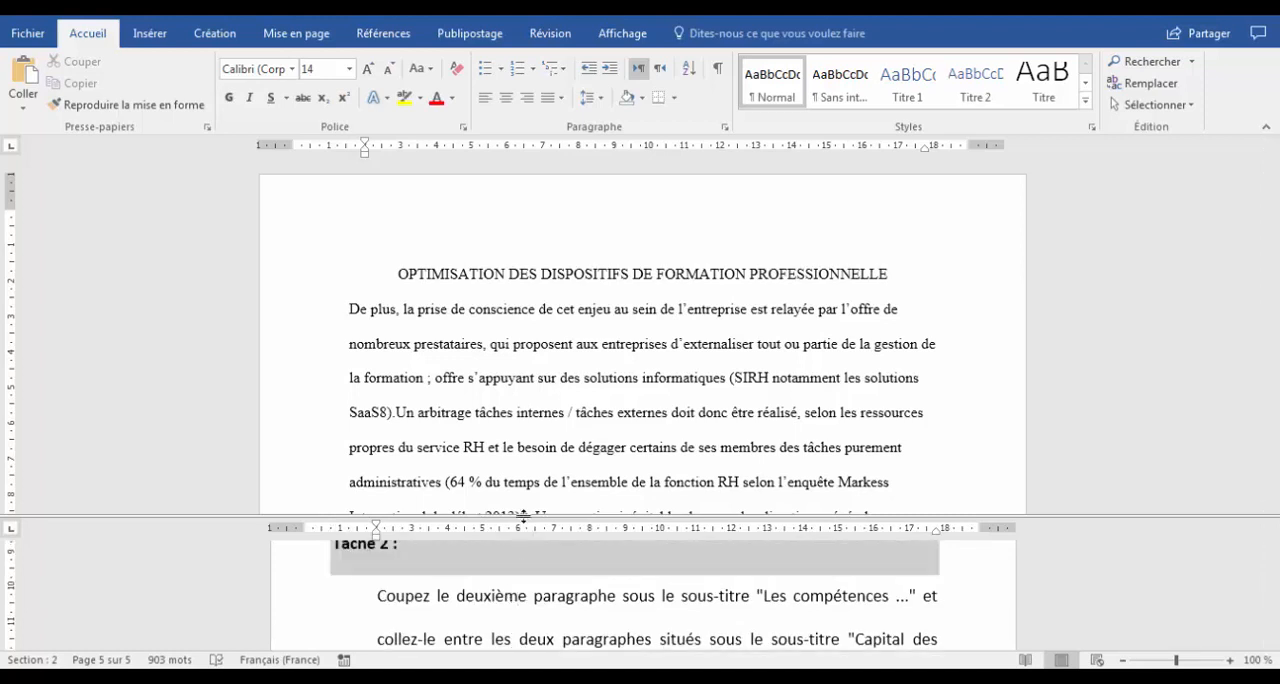
drag(522, 528, 521, 476)
scroll(520, 572, down, 1)
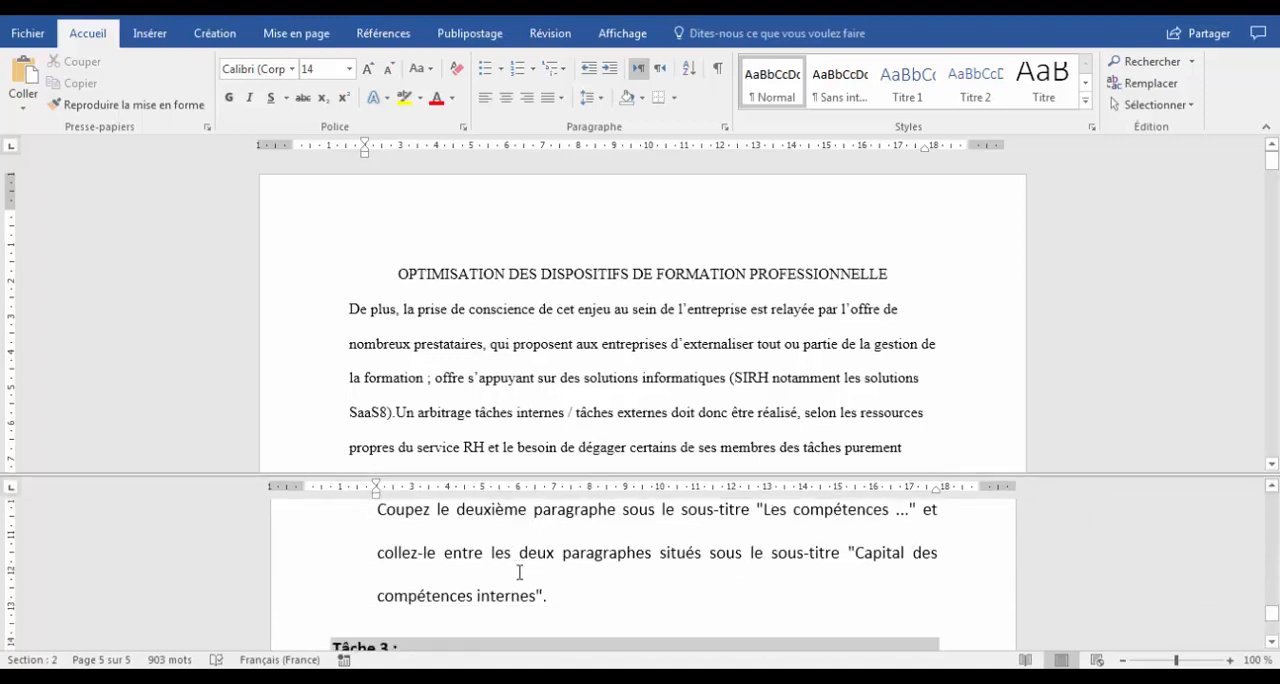
scroll(519, 572, up, 1)
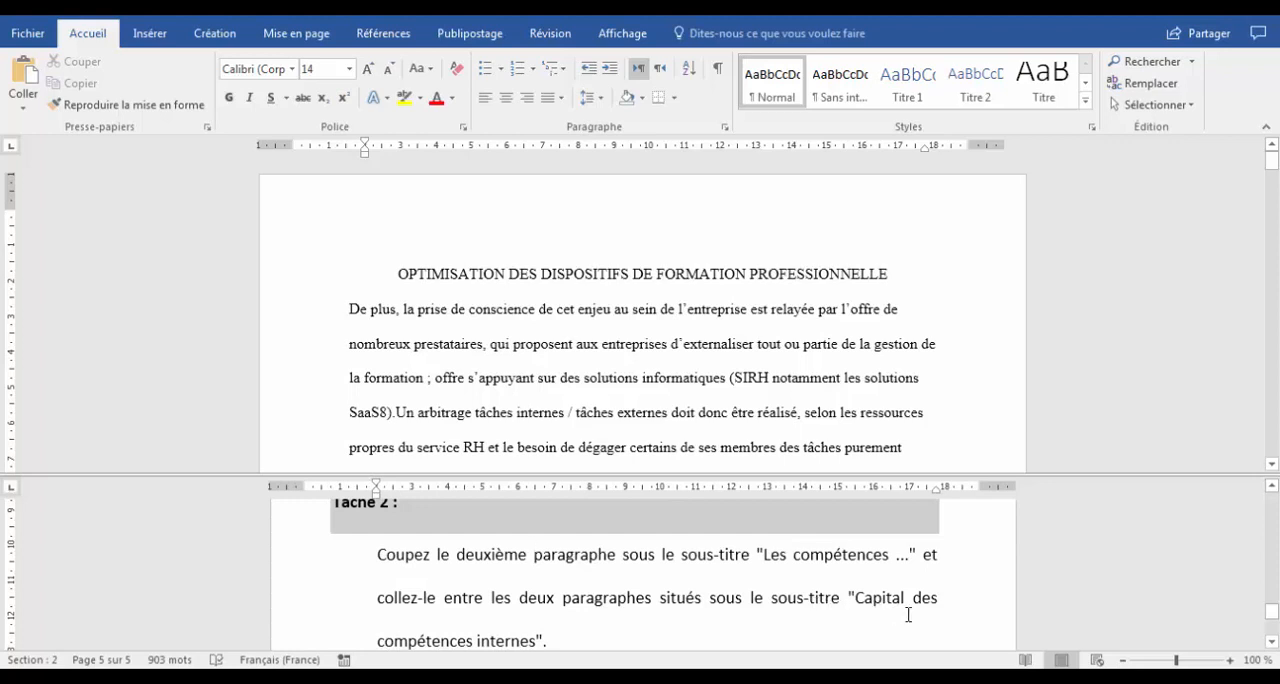
Show the formatting marks at the section "Les compétences au service de la stratégie".
key(ctrl+a)
click(619, 377)
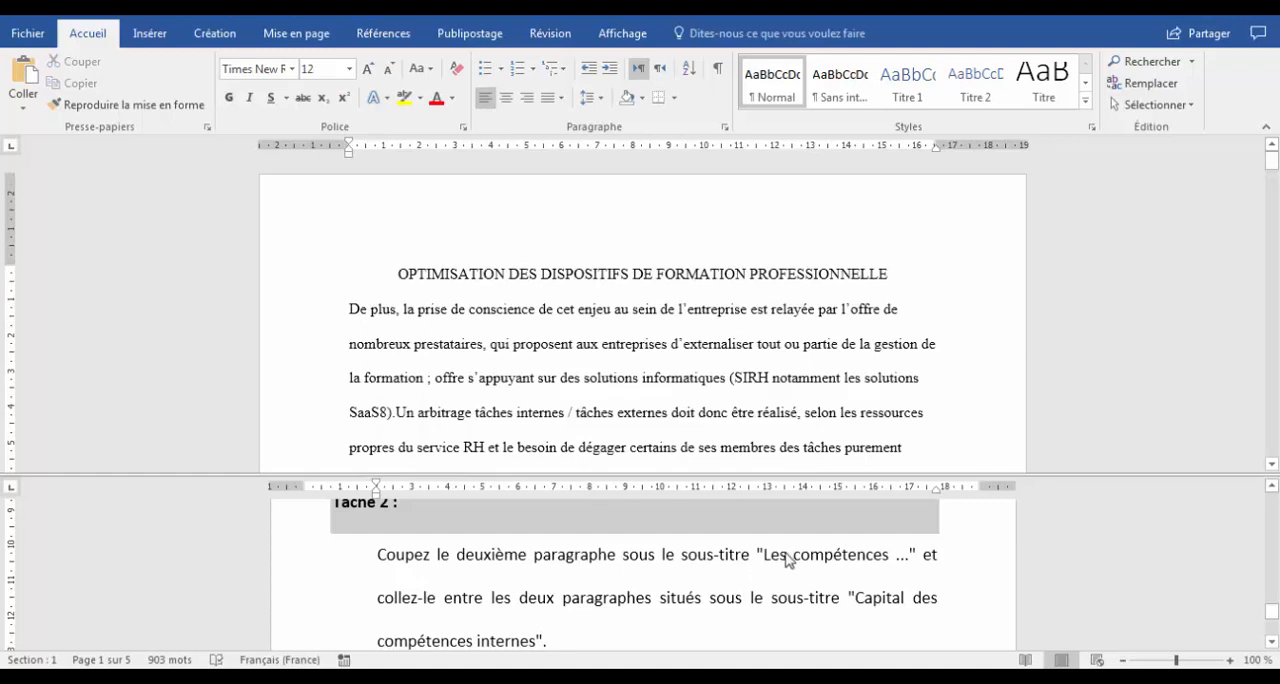
click(647, 378)
scroll(635, 384, down, 6)
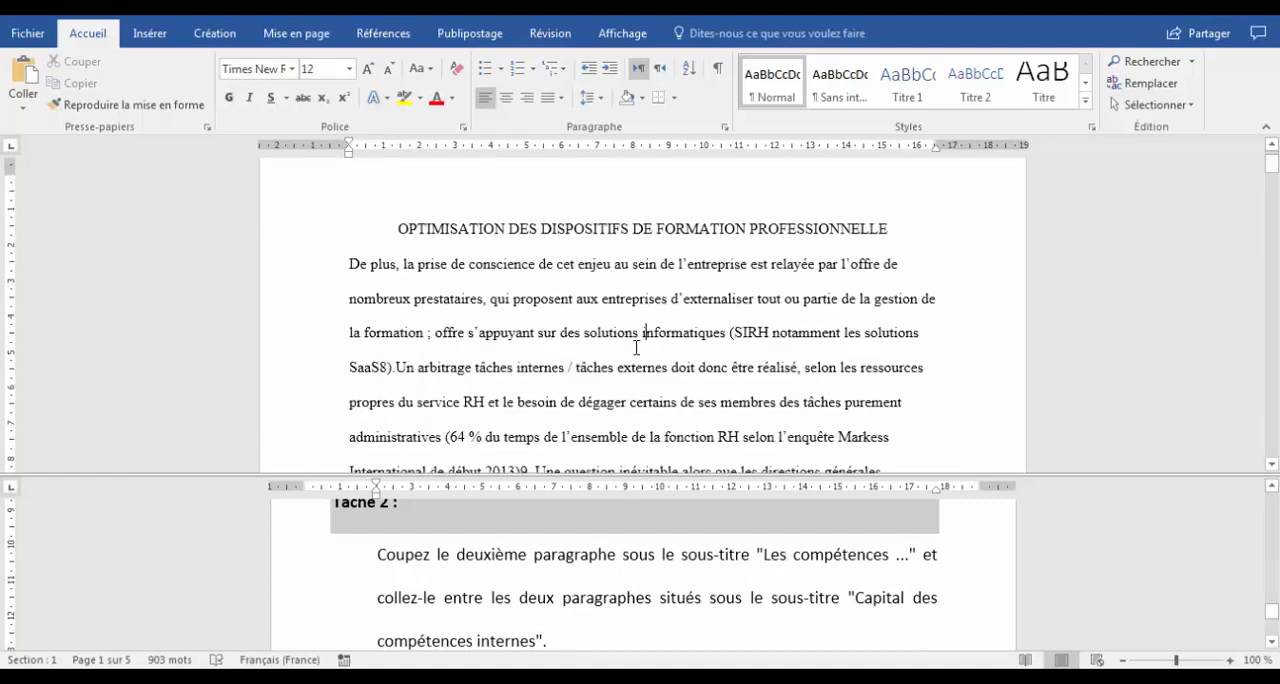
scroll(641, 350, down, 8)
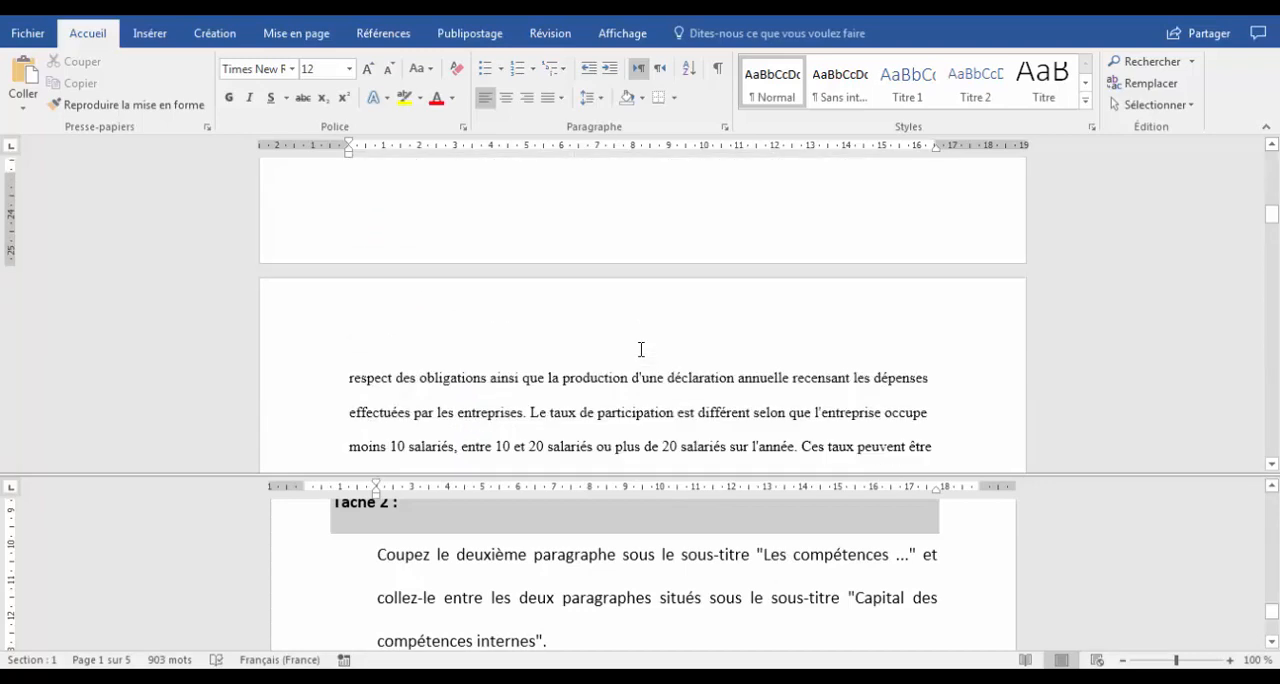
scroll(641, 350, down, 8)
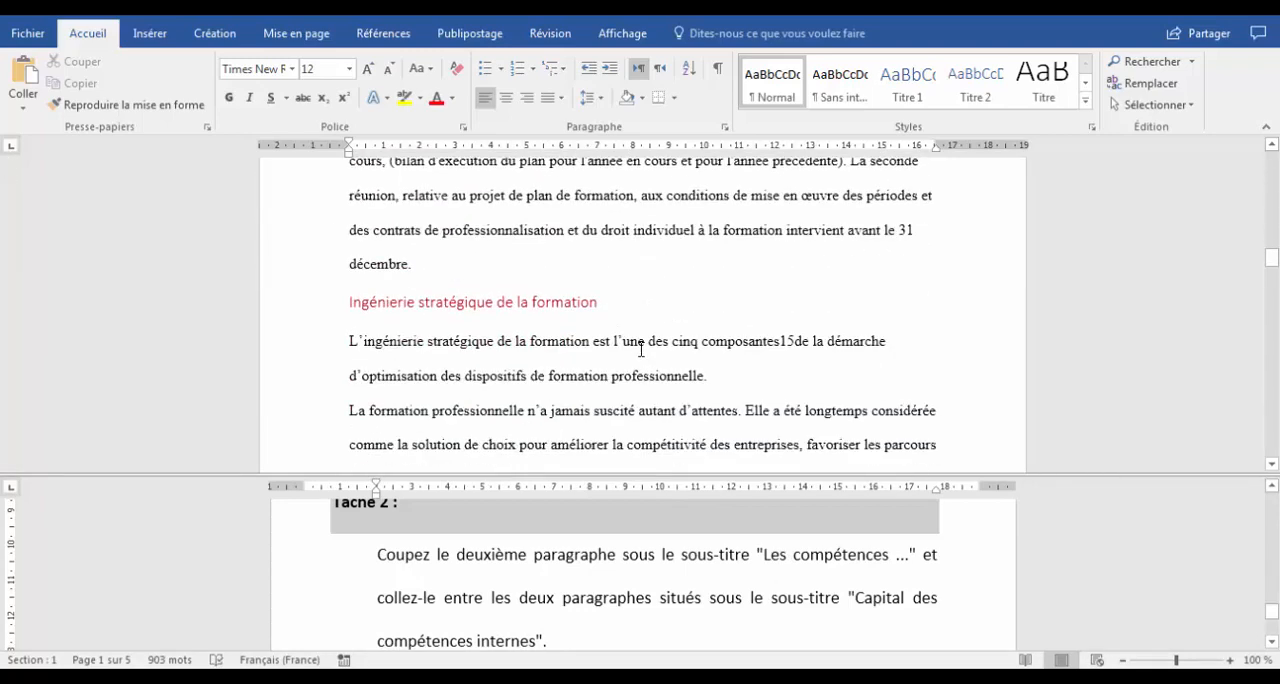
scroll(642, 349, down, 2)
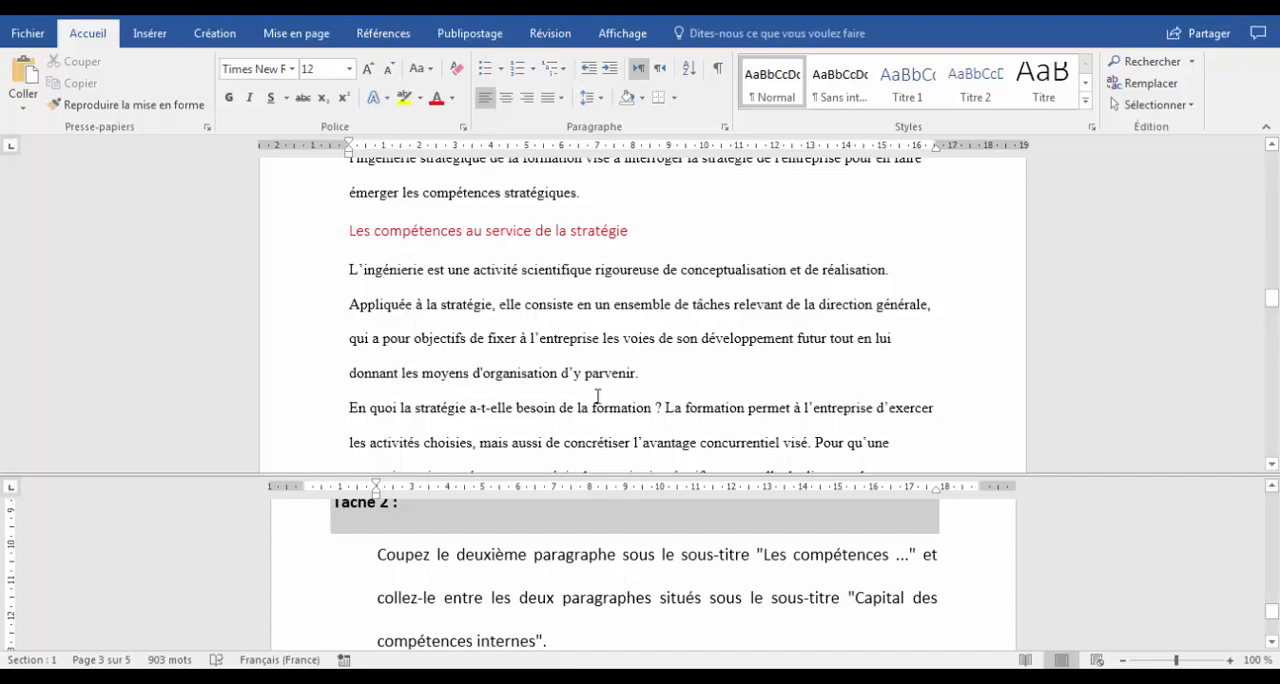
scroll(605, 318, down, 1)
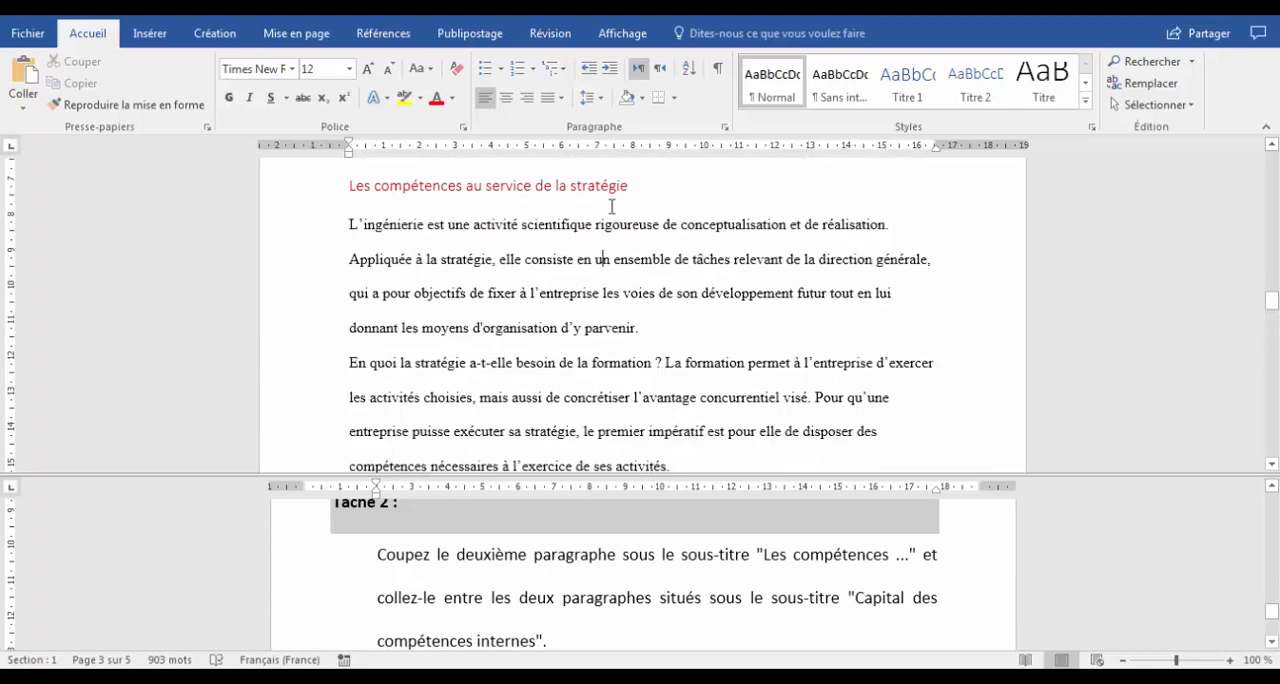
click(719, 69)
scroll(659, 392, down, 1)
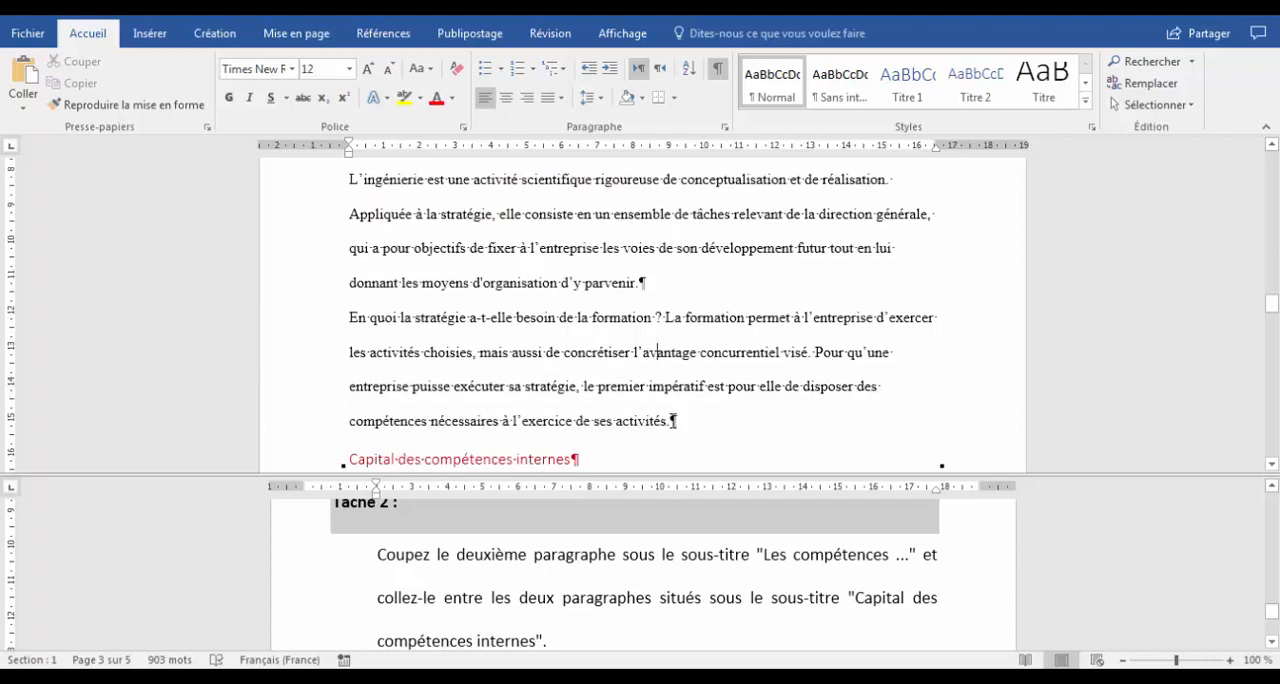
Cut the second paragraph under "Les compétences au service de la stratégie", starting "En quoi la stratégie", and hide the formatting marks.
drag(353, 317, 686, 418)
key(ctrl+c)
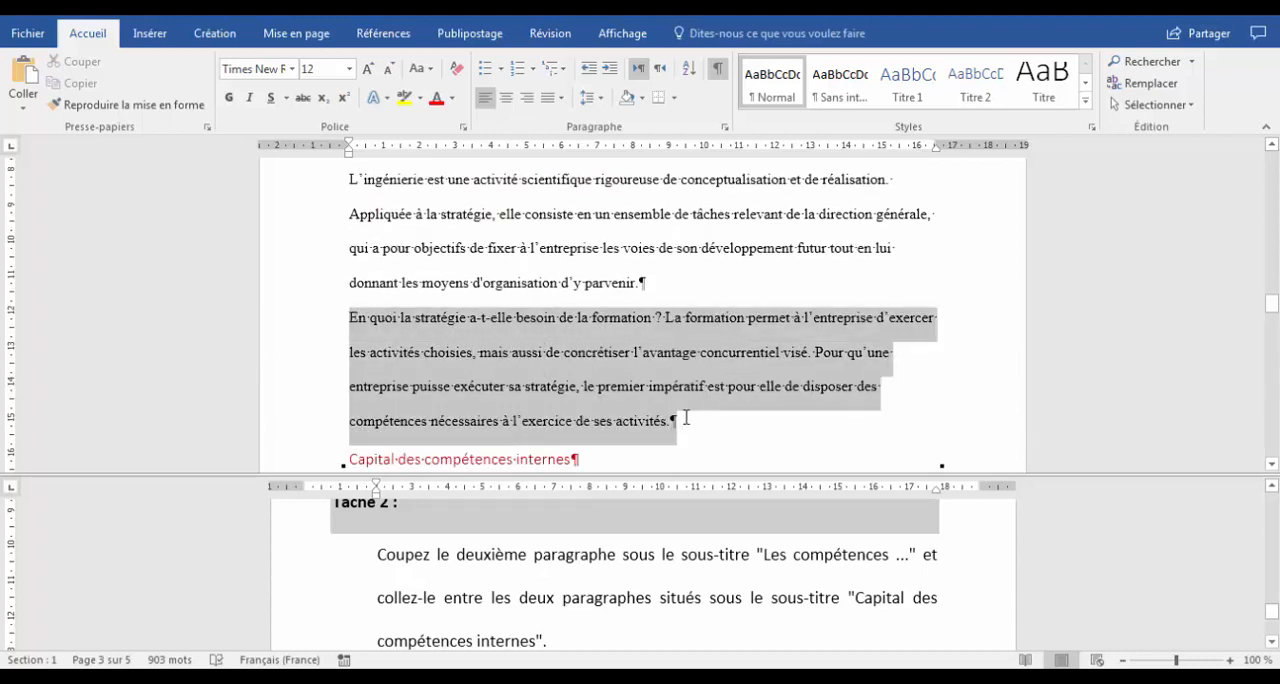
right_click(425, 330)
click(468, 335)
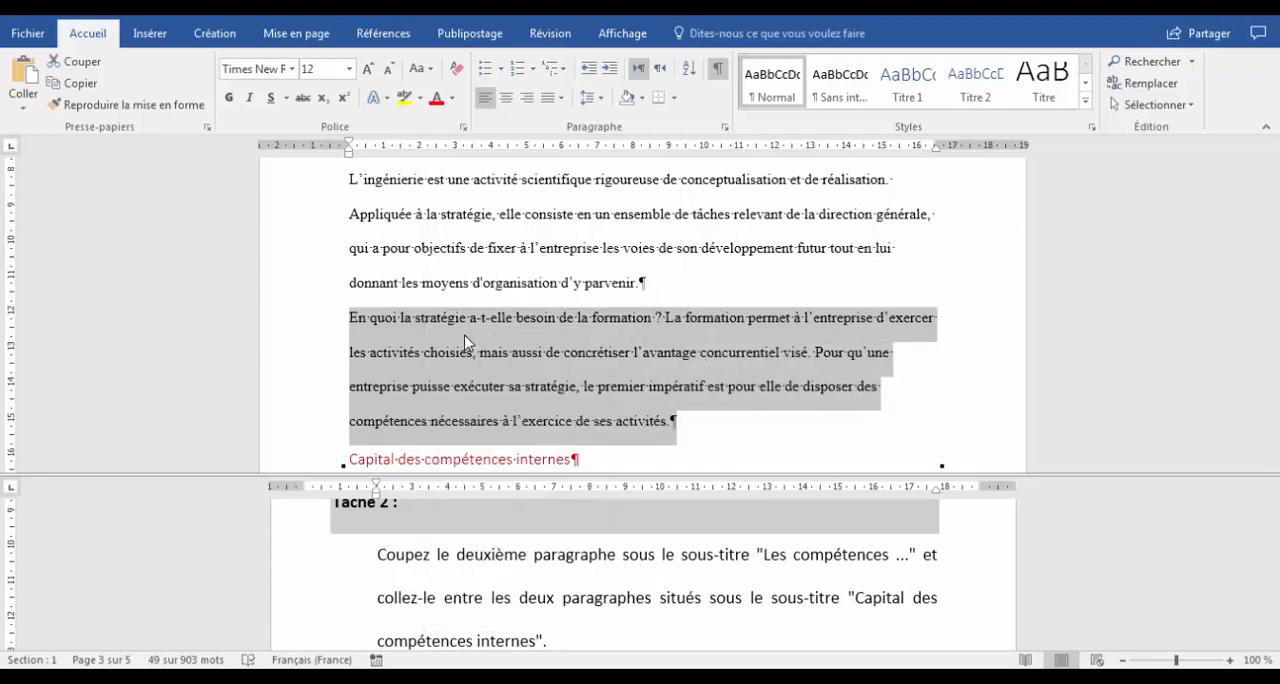
click(716, 68)
Show the formatting marks and paste the cut paragraph between the two paragraphs under "Capital des compétences internes".
click(527, 558)
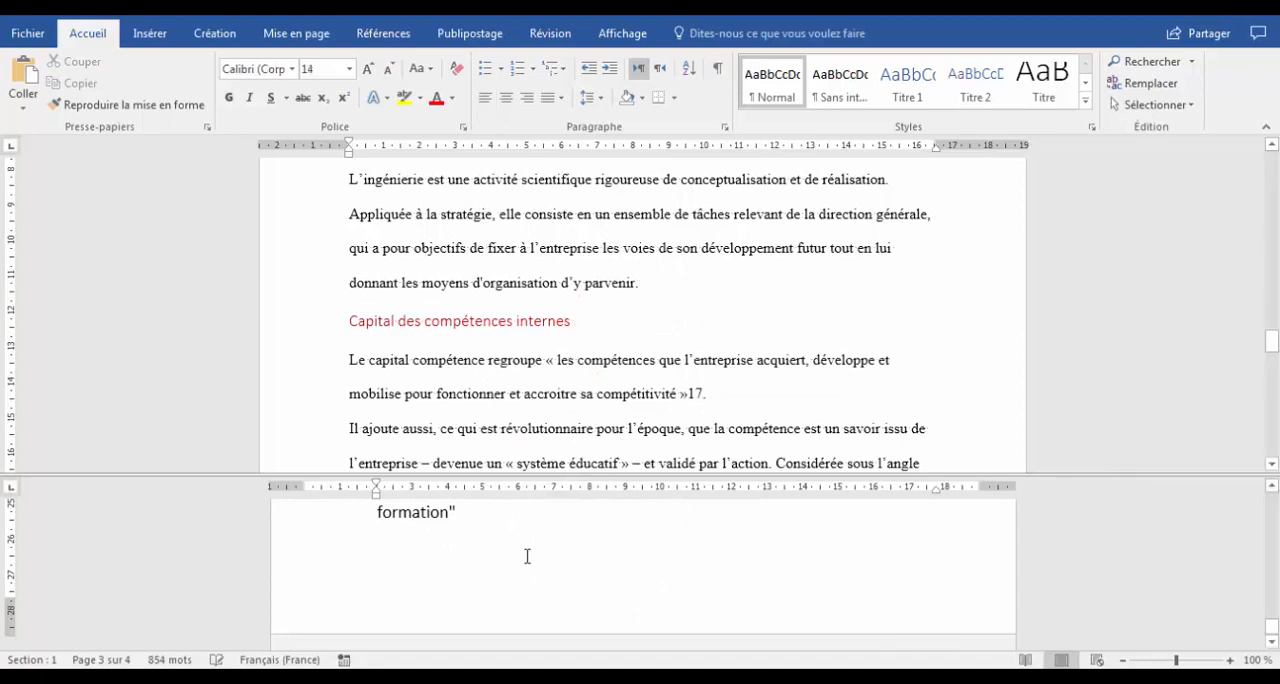
scroll(531, 552, up, 6)
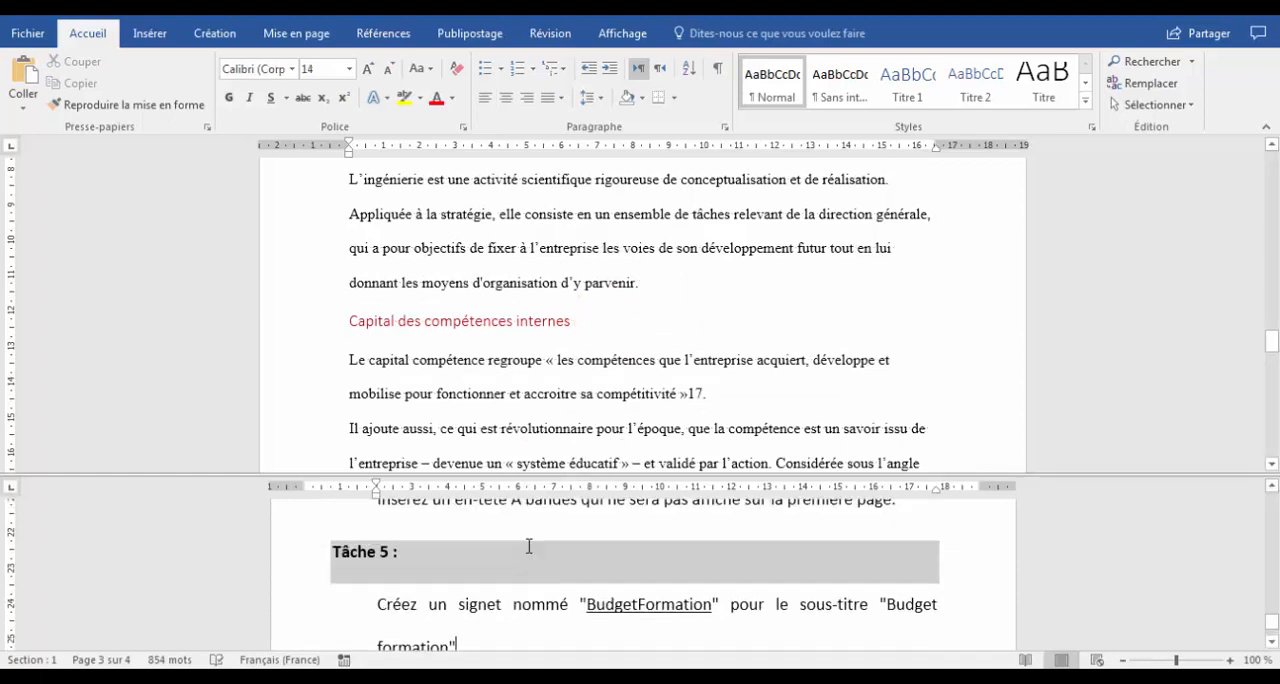
scroll(569, 562, up, 3)
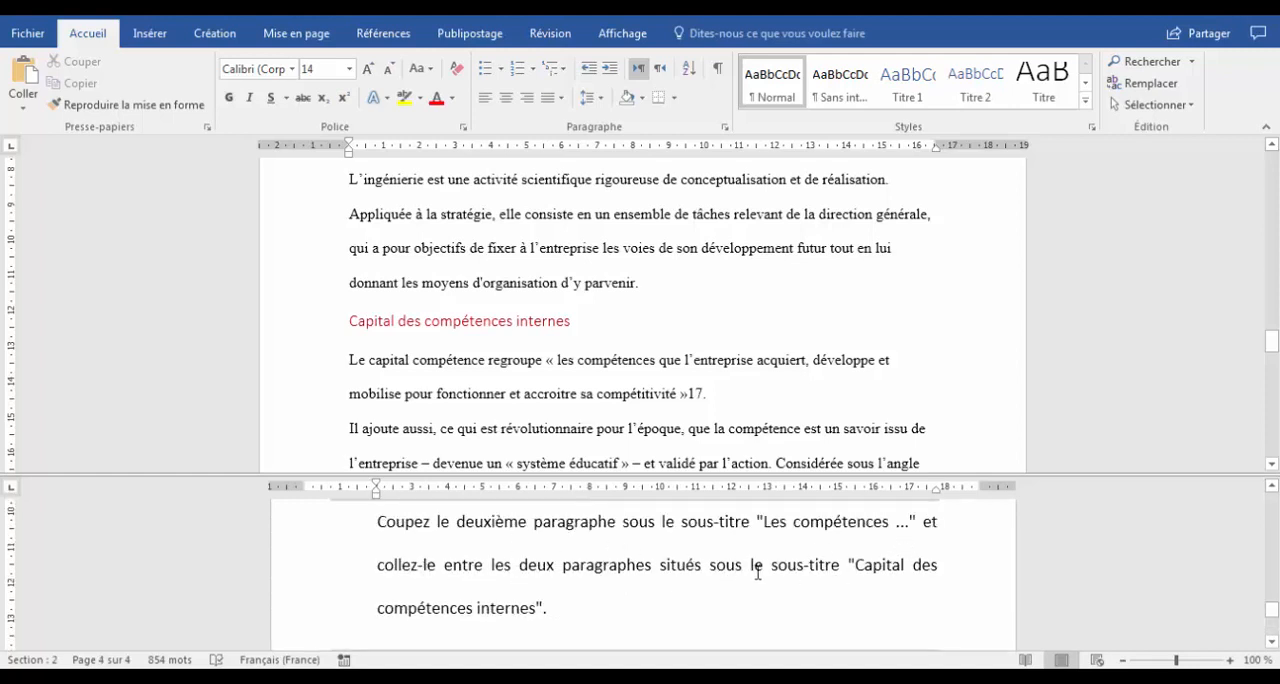
click(620, 325)
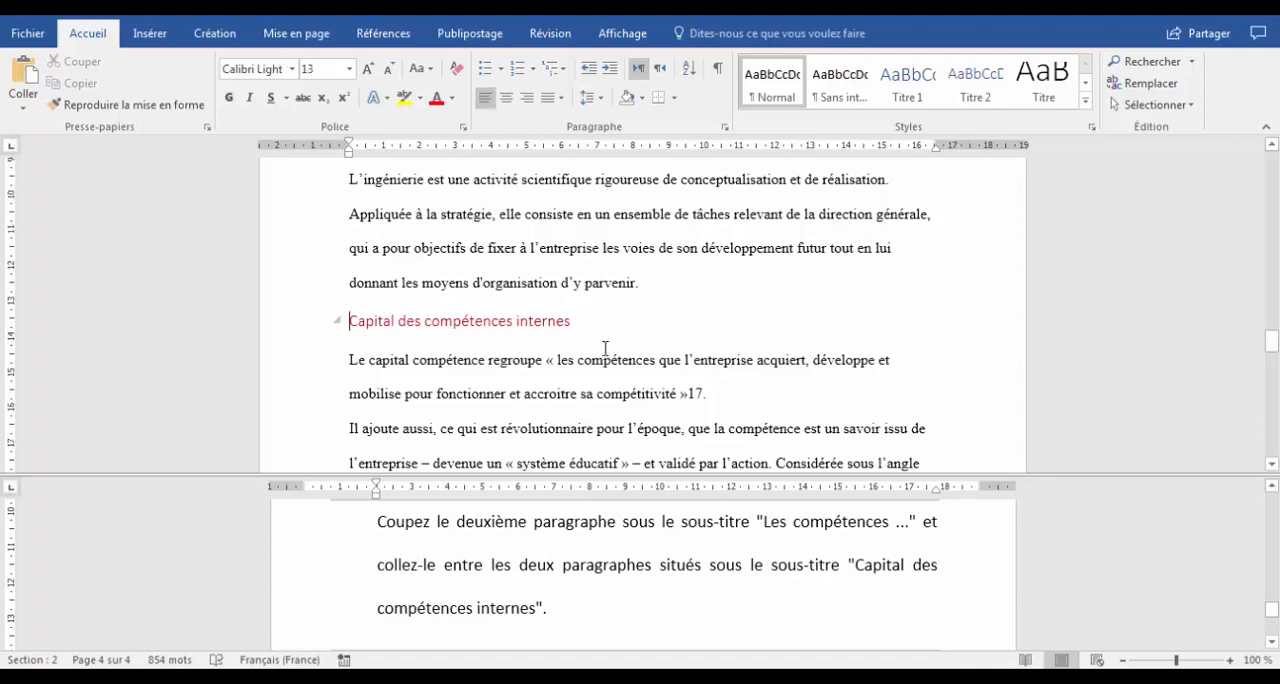
scroll(605, 348, down, 1)
scroll(605, 348, down, 1)
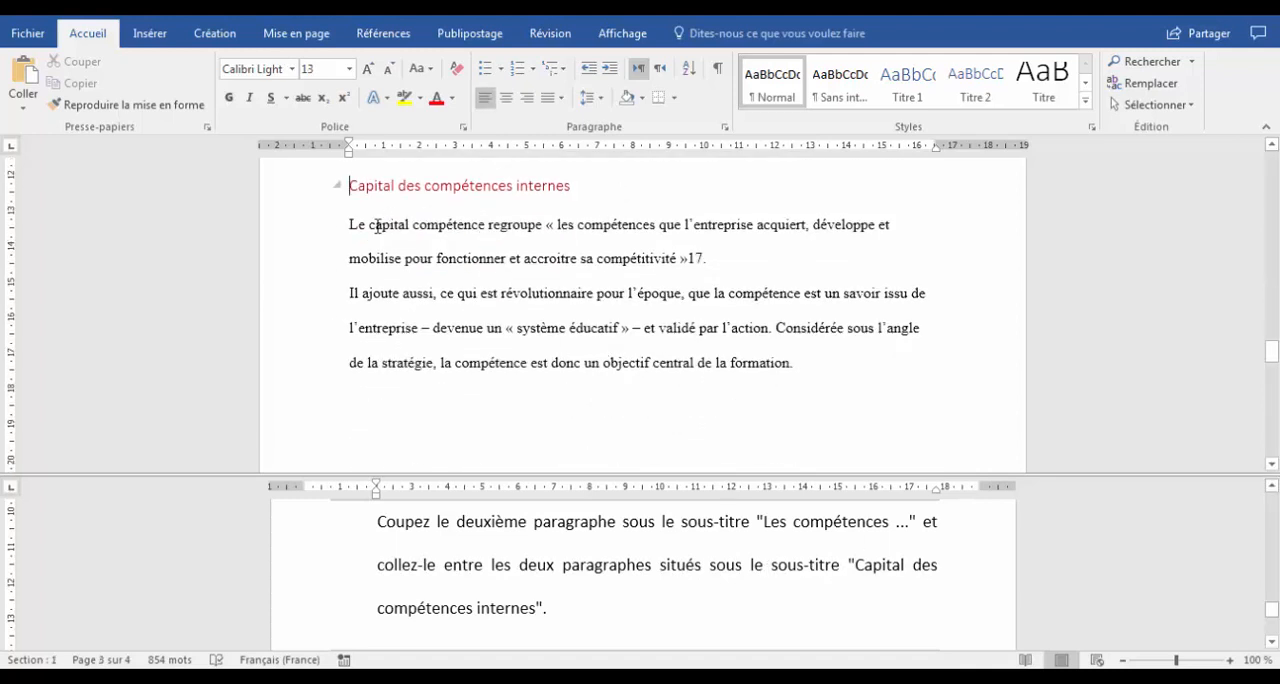
scroll(377, 222, up, 1)
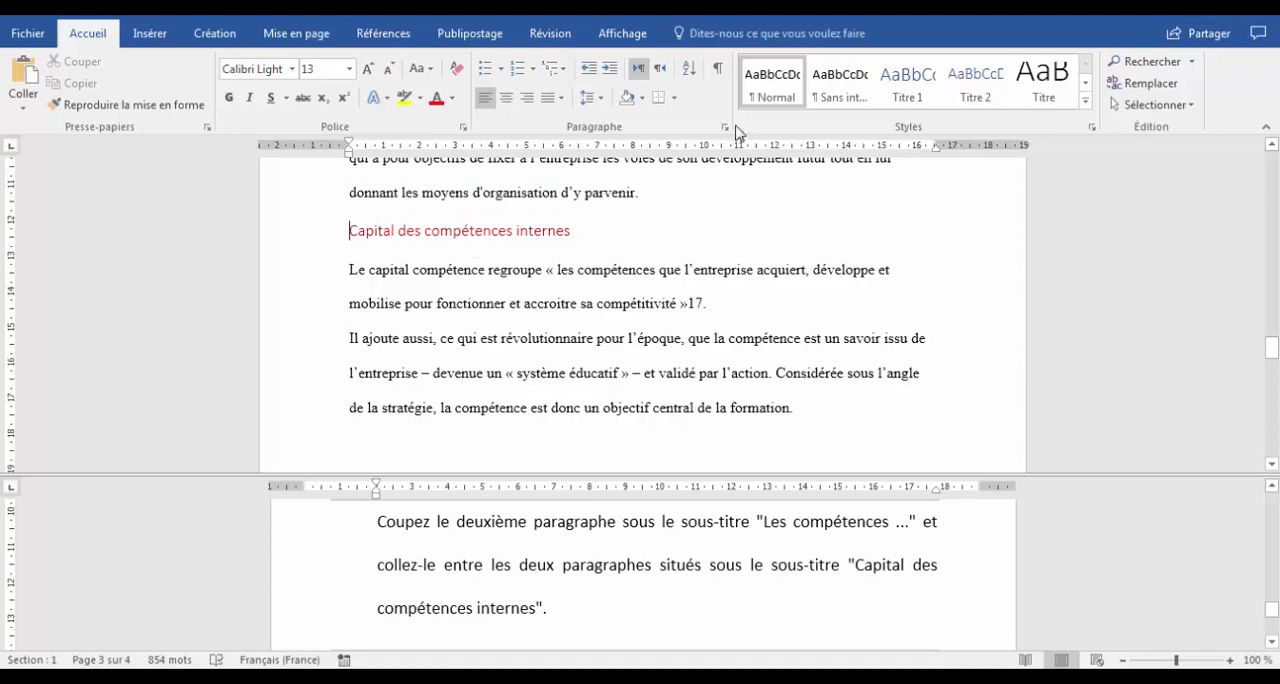
click(717, 68)
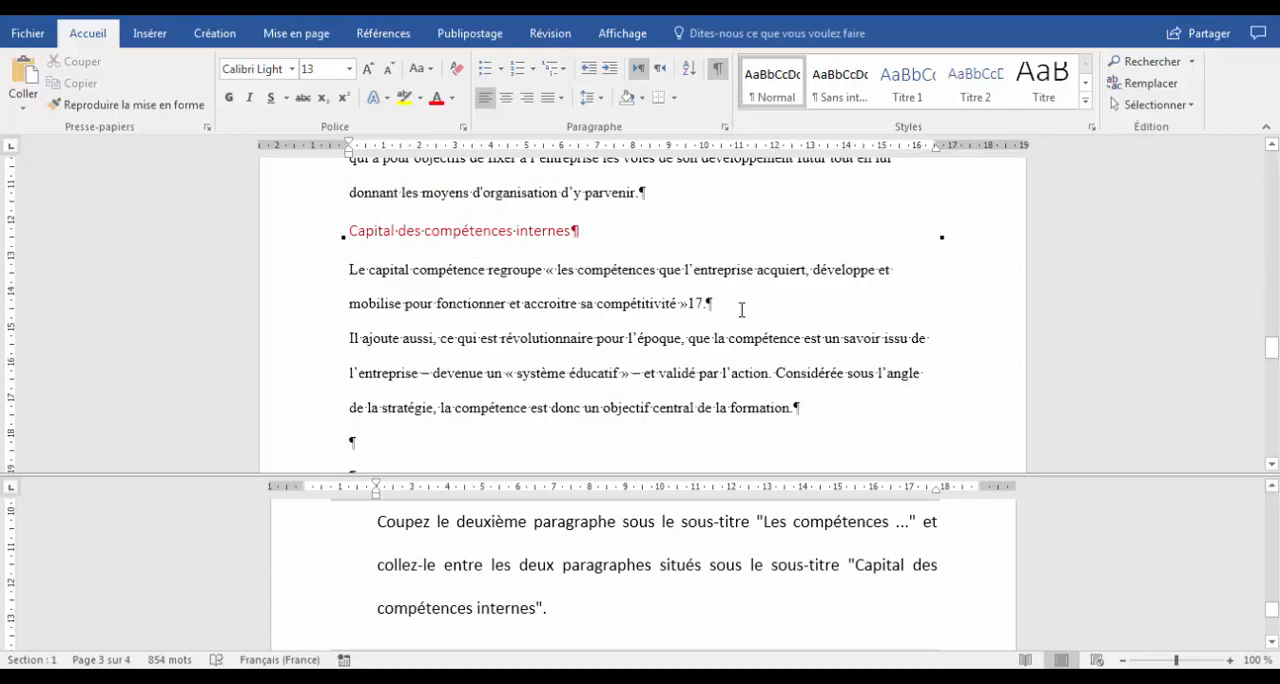
click(350, 338)
key(ctrl+v)
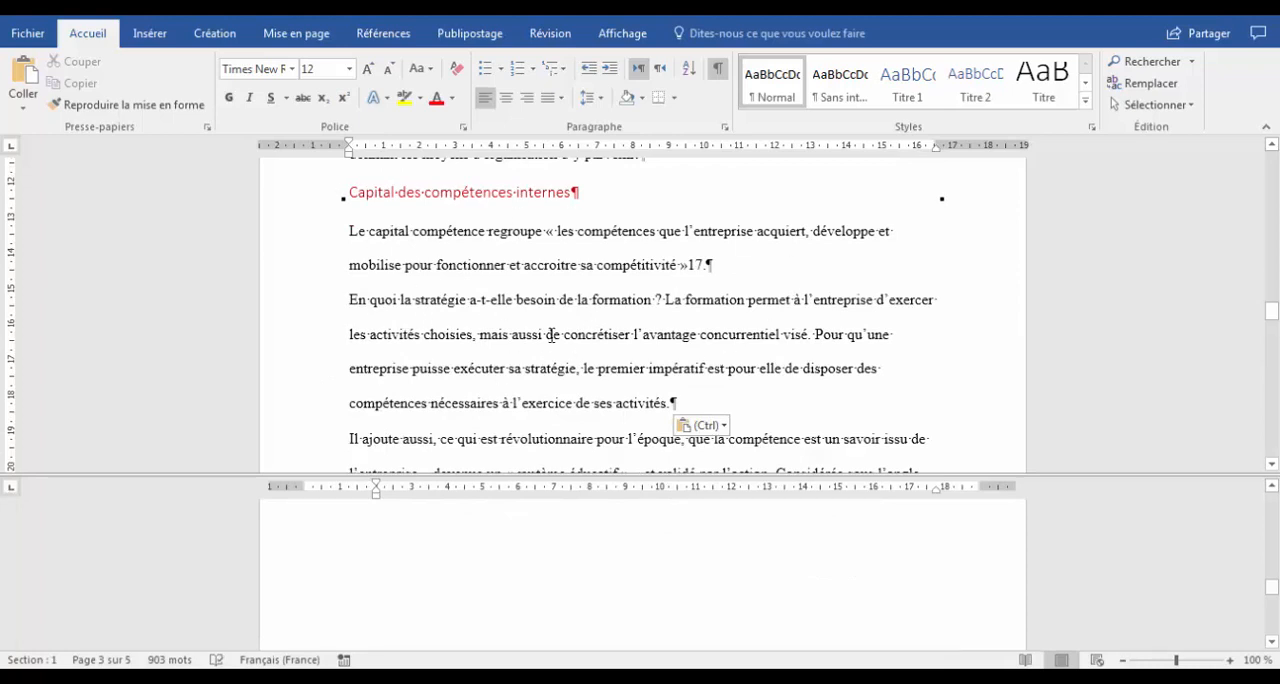
Read the Task 3 instructions in the lower pane.
click(520, 572)
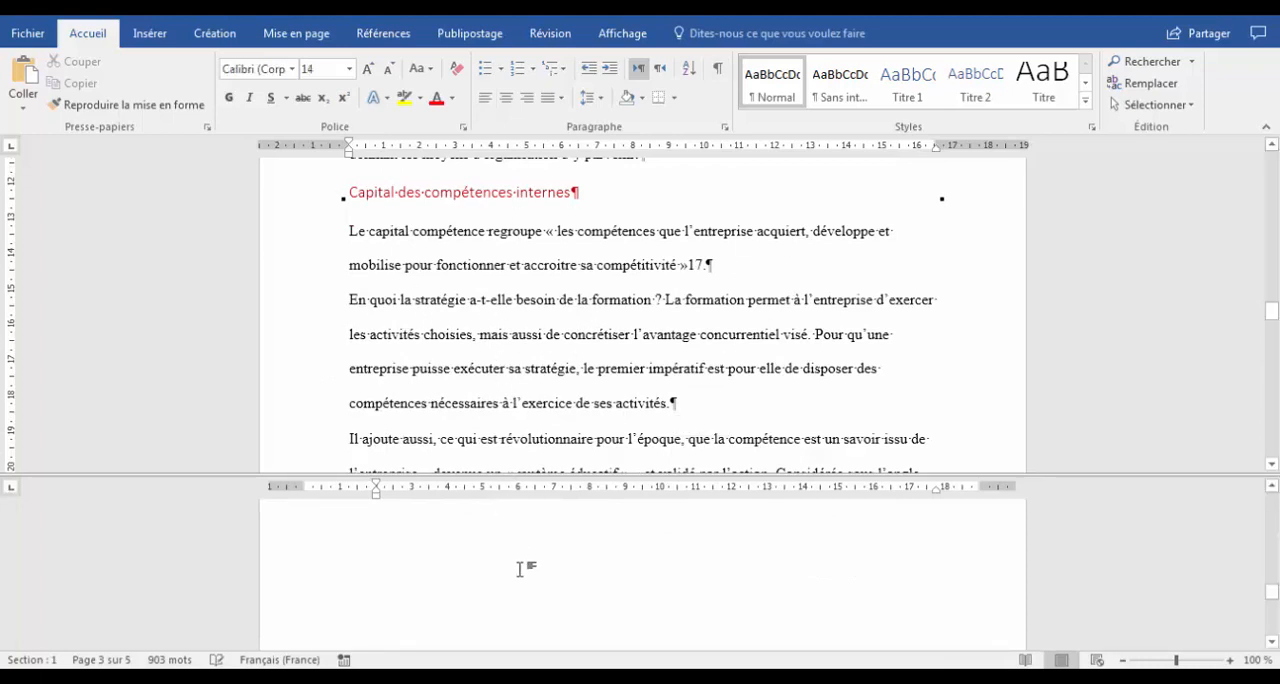
scroll(522, 556, down, 3)
scroll(522, 556, down, 1)
scroll(522, 556, down, 2)
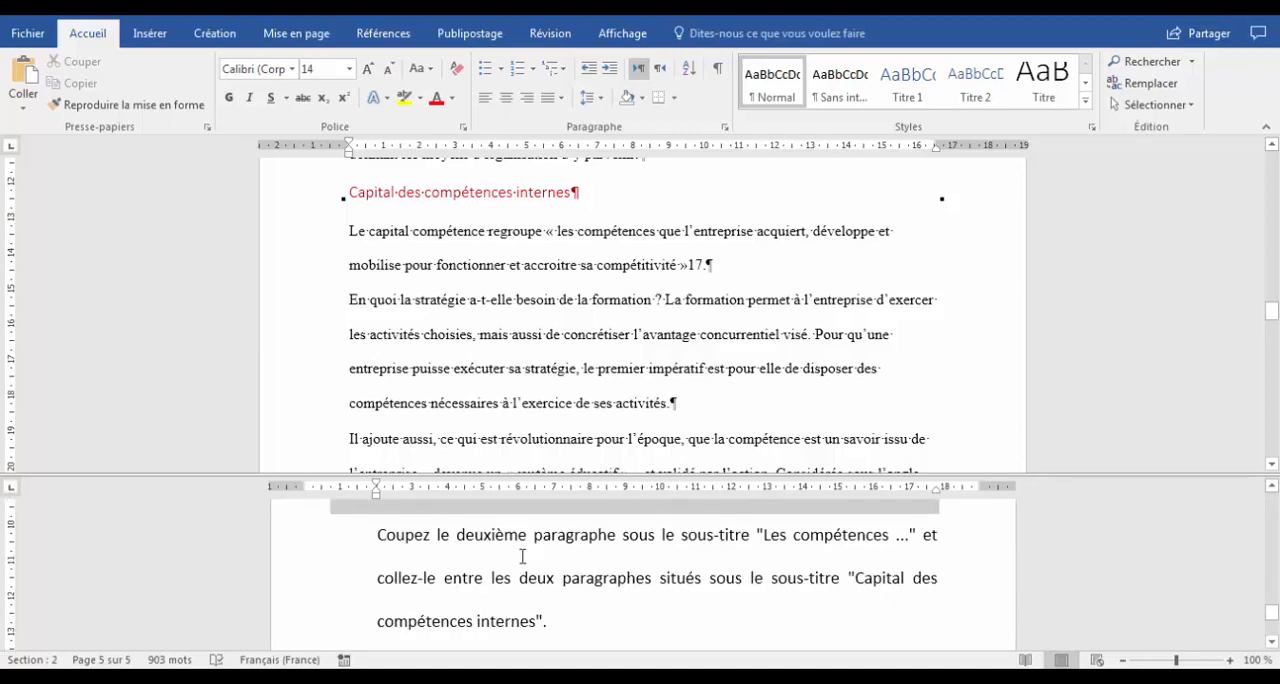
scroll(522, 556, down, 1)
scroll(522, 556, down, 2)
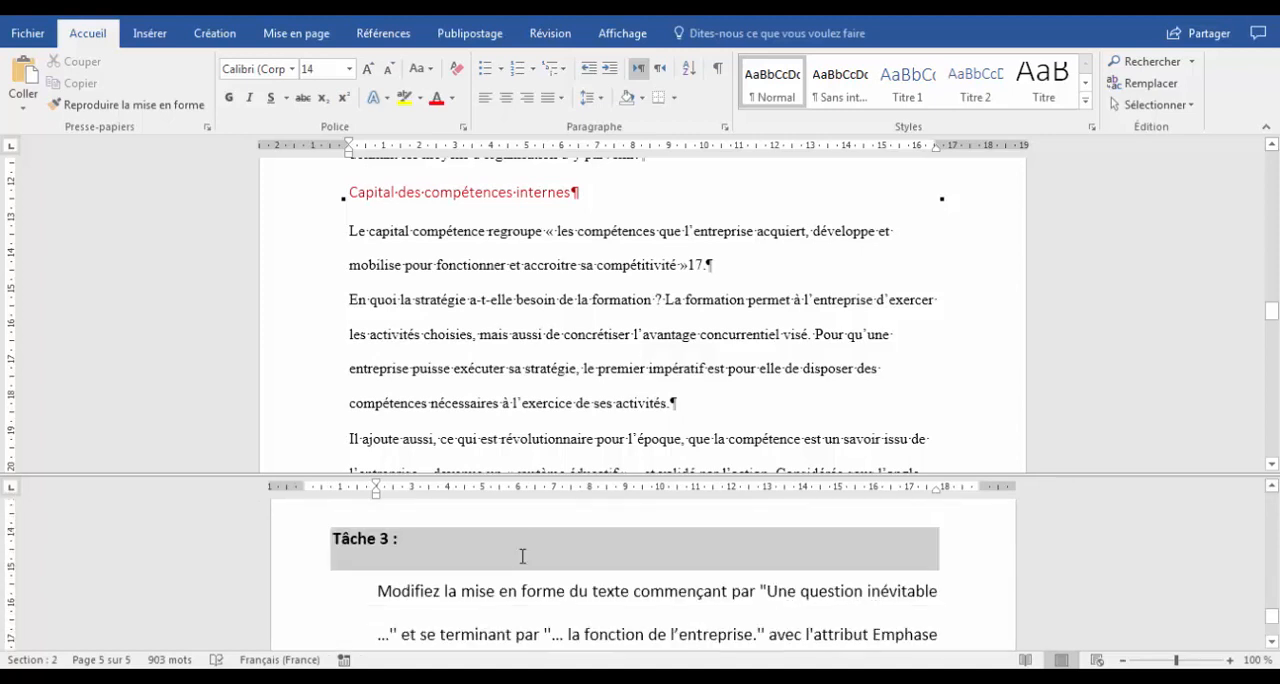
scroll(522, 556, down, 1)
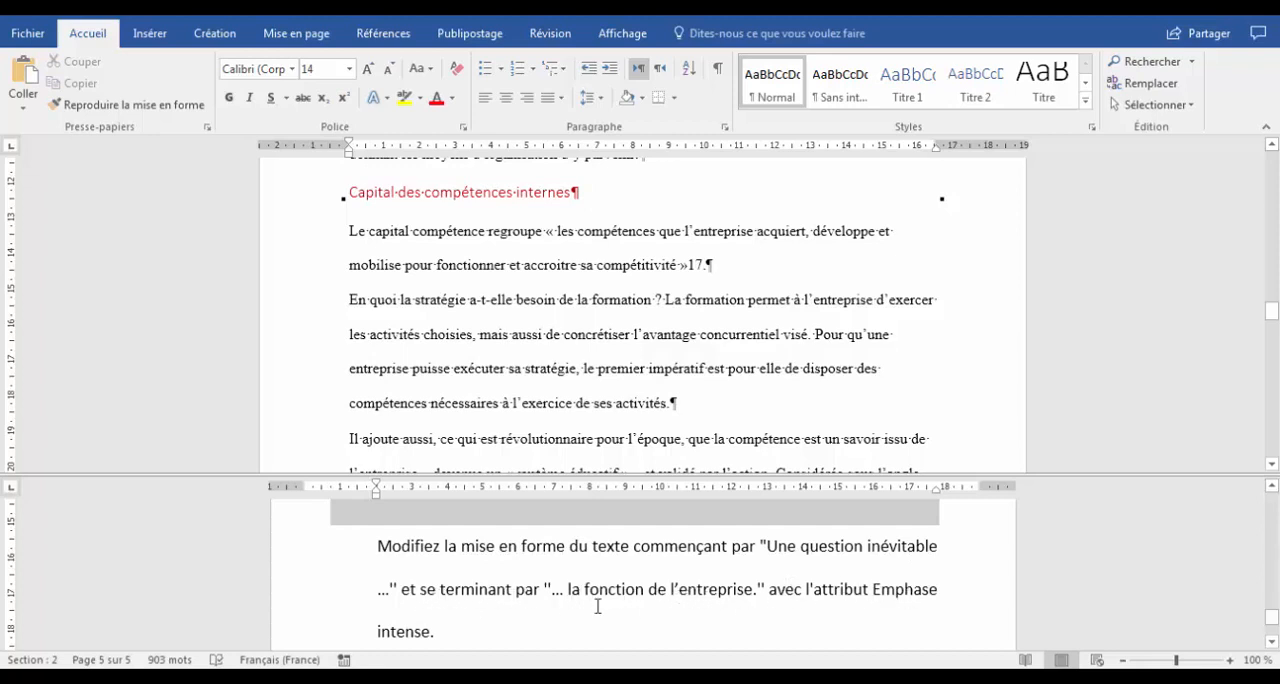
Copy the phrase "Une question inévitable" from the Task 3 instructions in the lower pane.
click(603, 321)
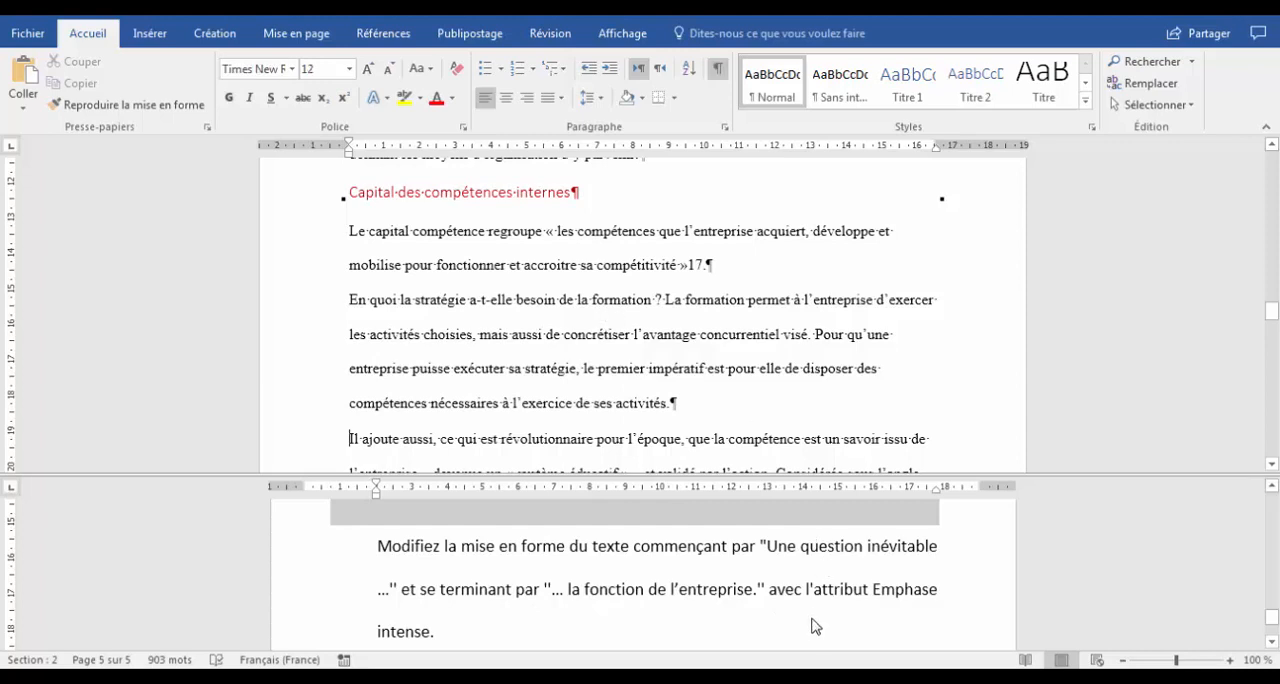
click(774, 549)
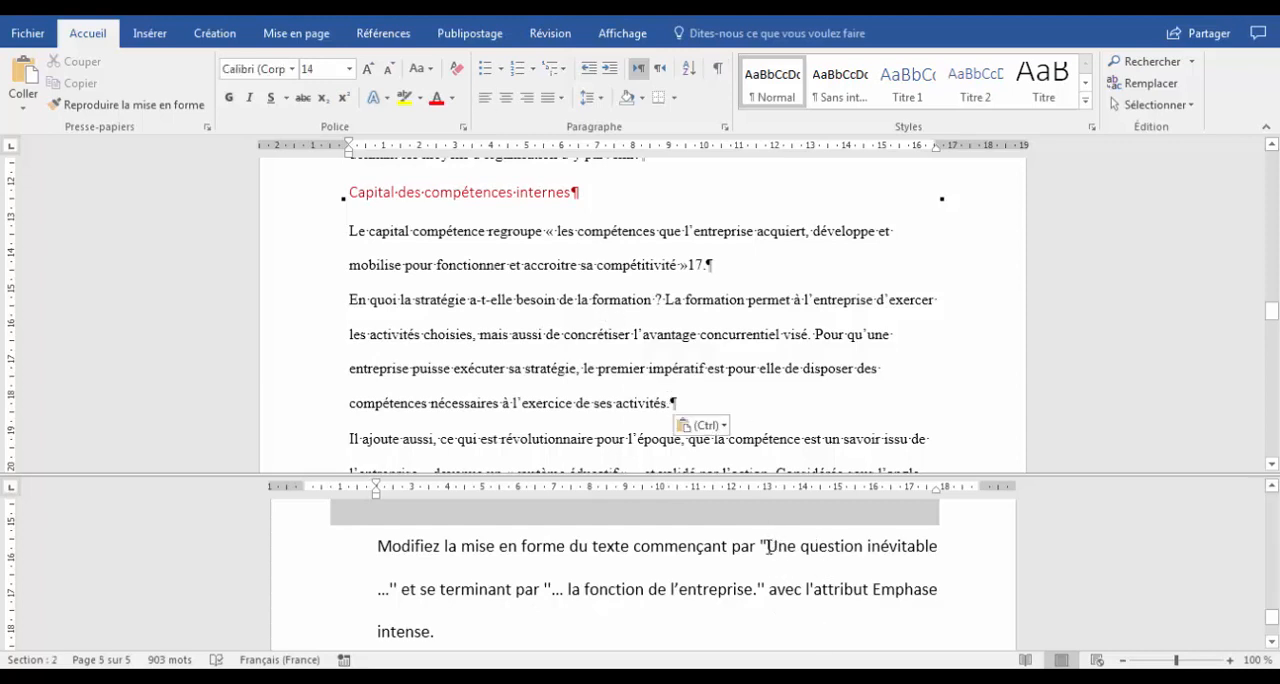
drag(766, 546, 940, 548)
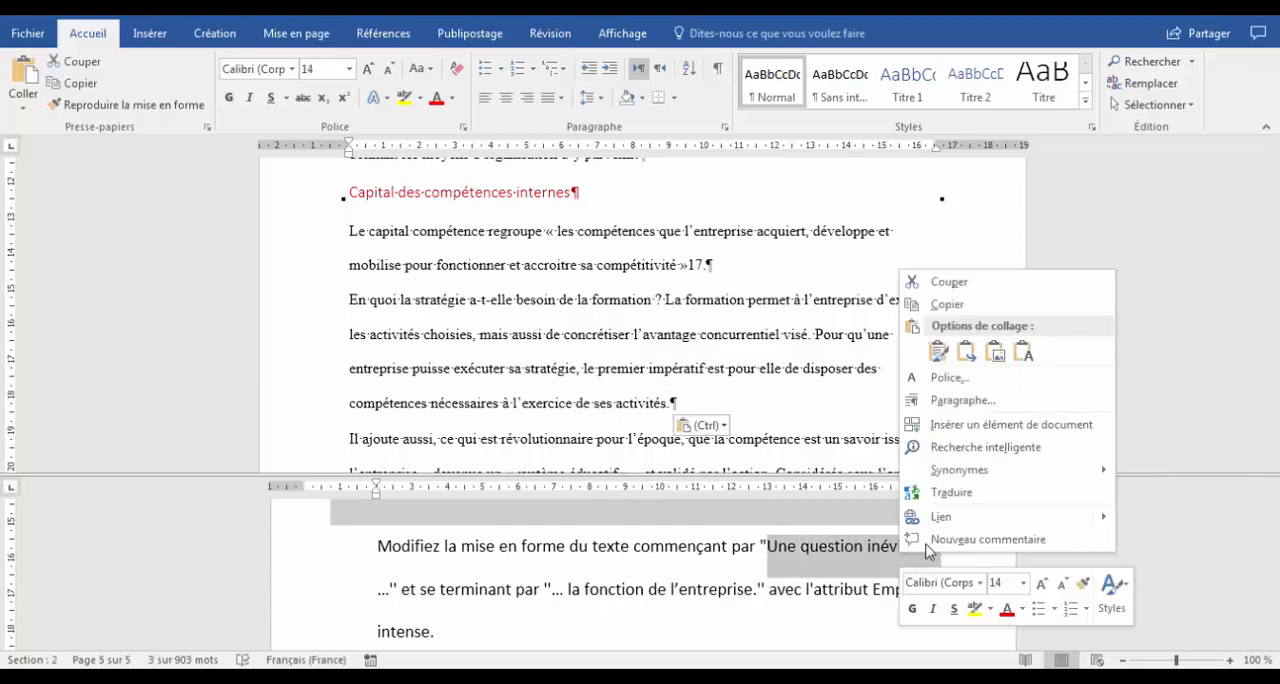
right_click(898, 552)
click(962, 305)
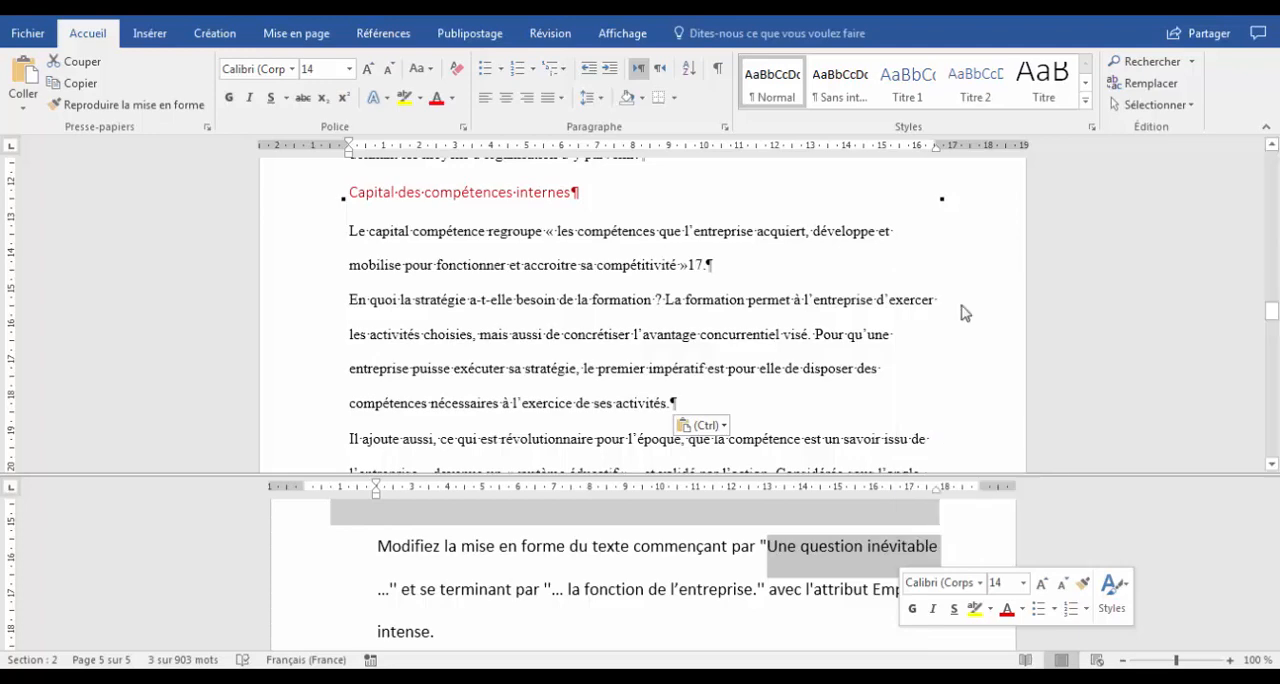
Search the document for "Une question inévitable" and go to its first occurrence in the upper pane.
click(1152, 62)
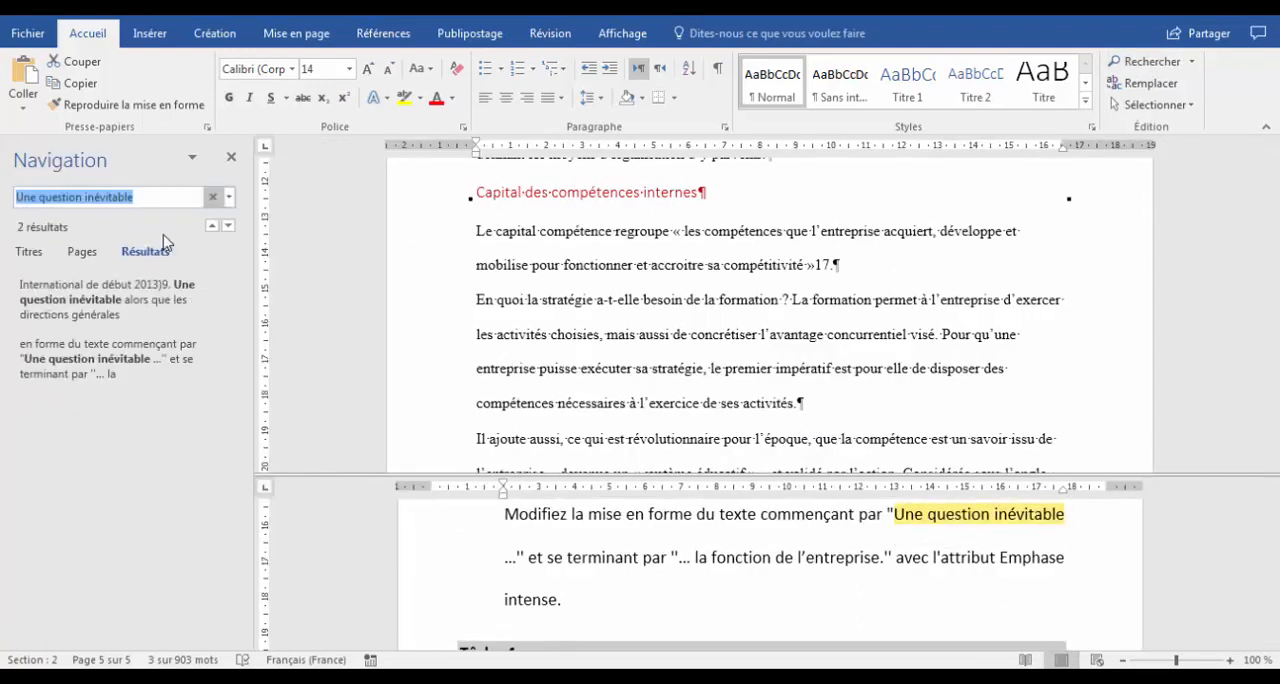
click(137, 313)
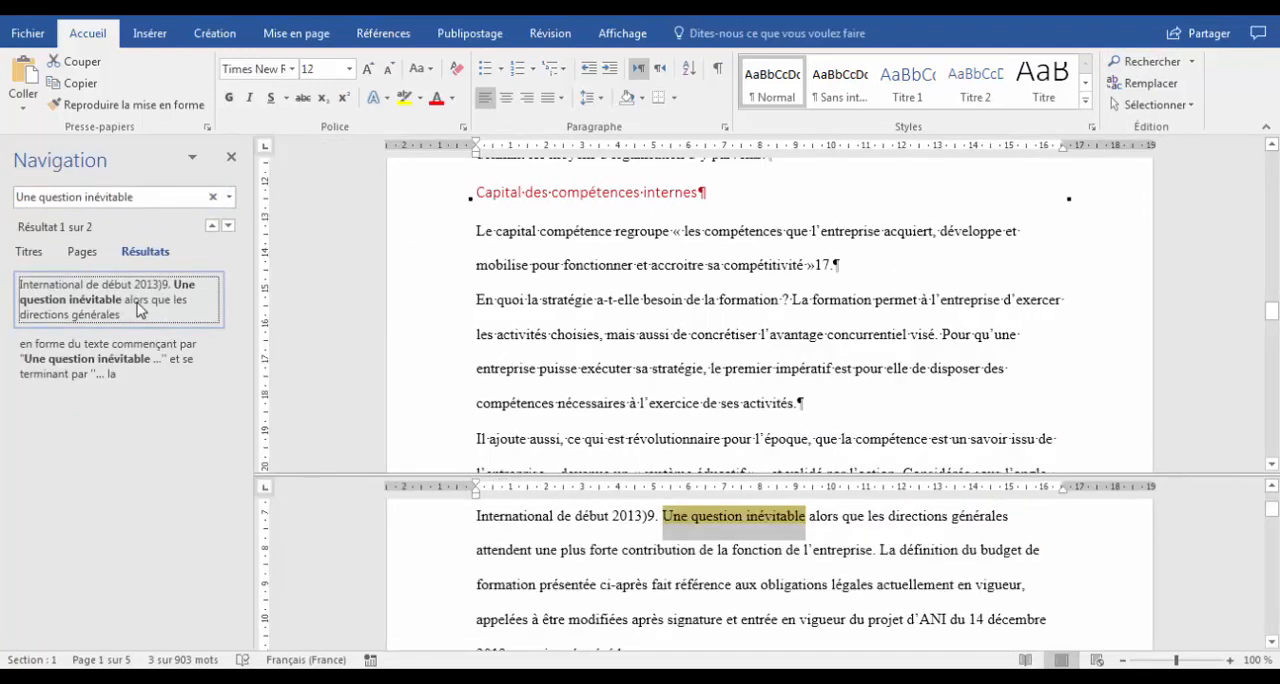
click(680, 296)
click(73, 304)
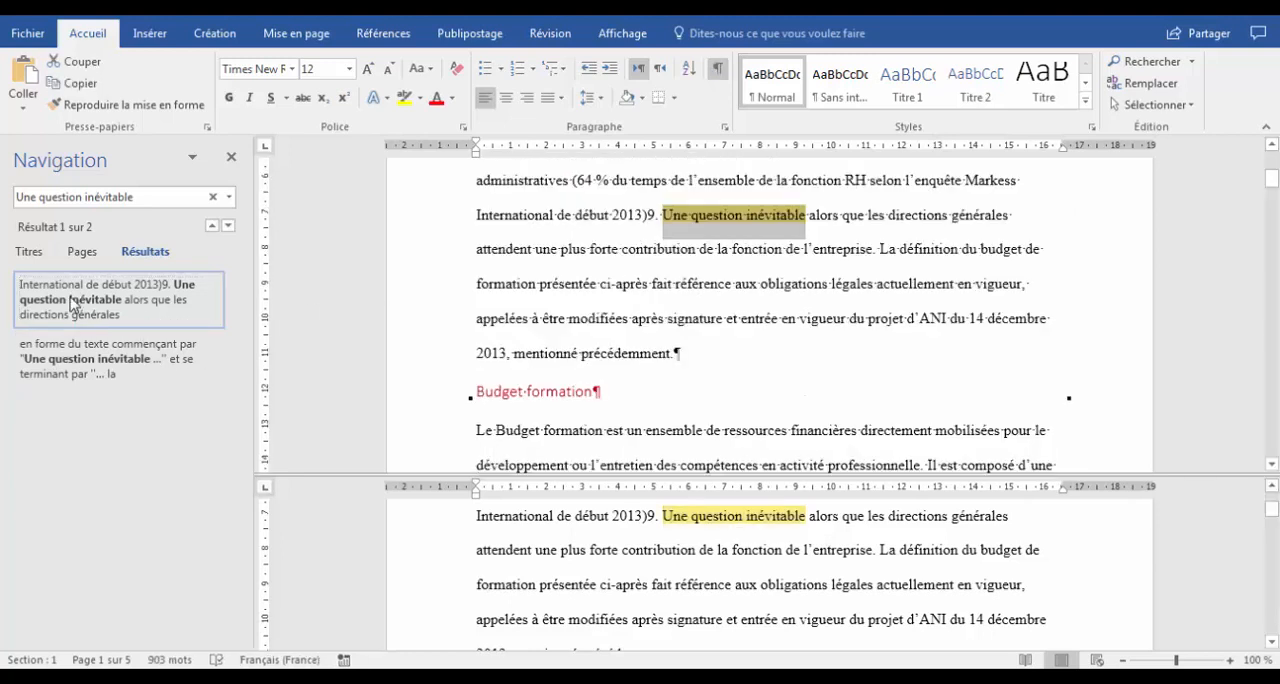
Hide the formatting marks and select the text from "Une question inévitable" to "la fonction de l'entreprise." in the upper pane.
click(762, 249)
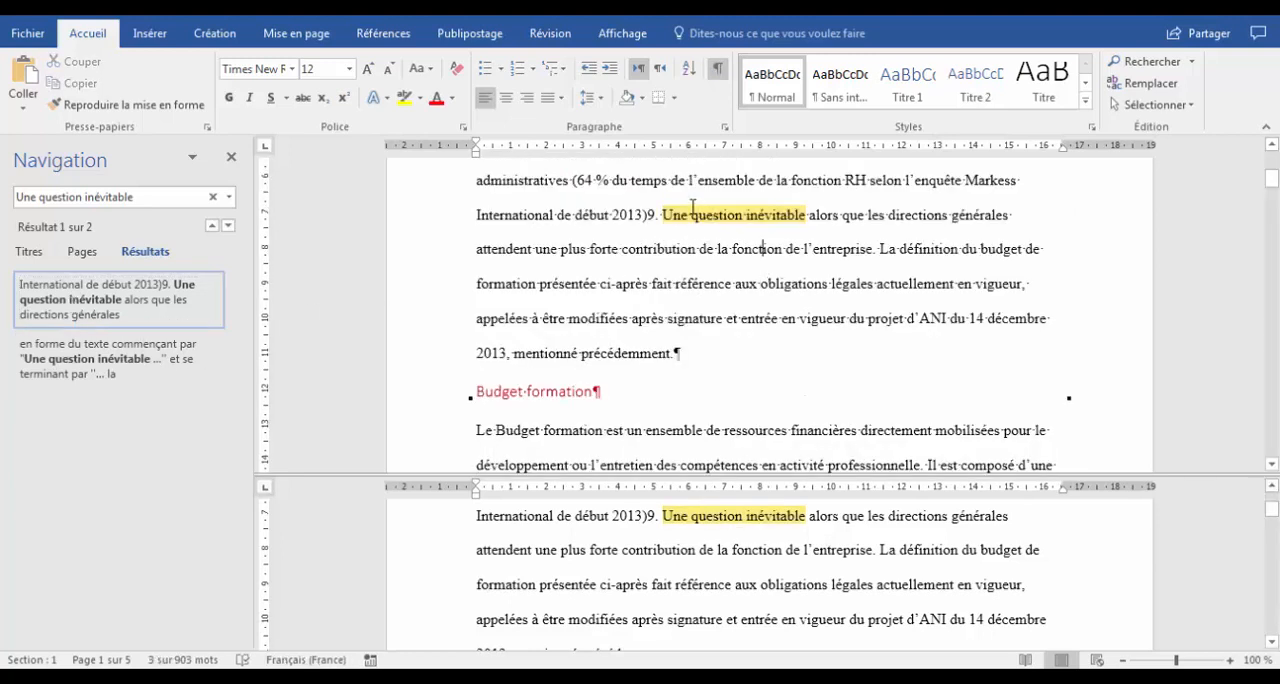
click(718, 70)
drag(666, 216, 878, 249)
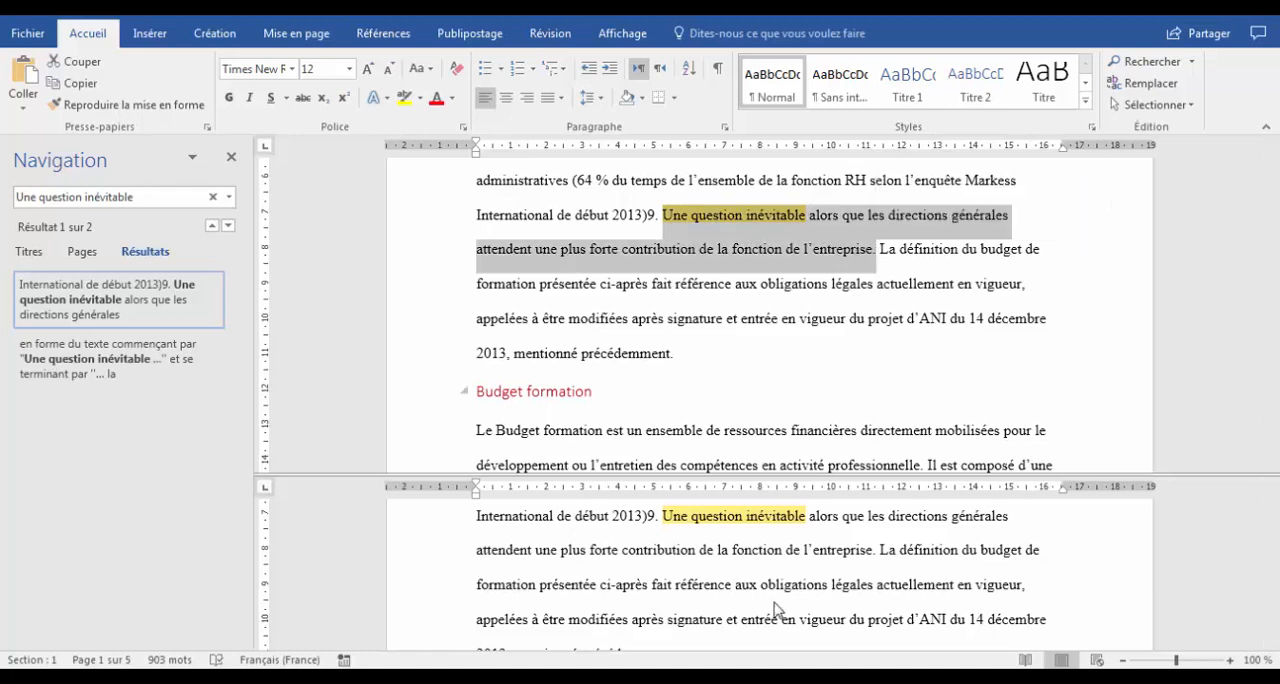
Return to the Task 3 instructions in the lower pane and close the search results to reread which style is required.
click(766, 571)
scroll(767, 568, down, 2)
scroll(767, 568, down, 8)
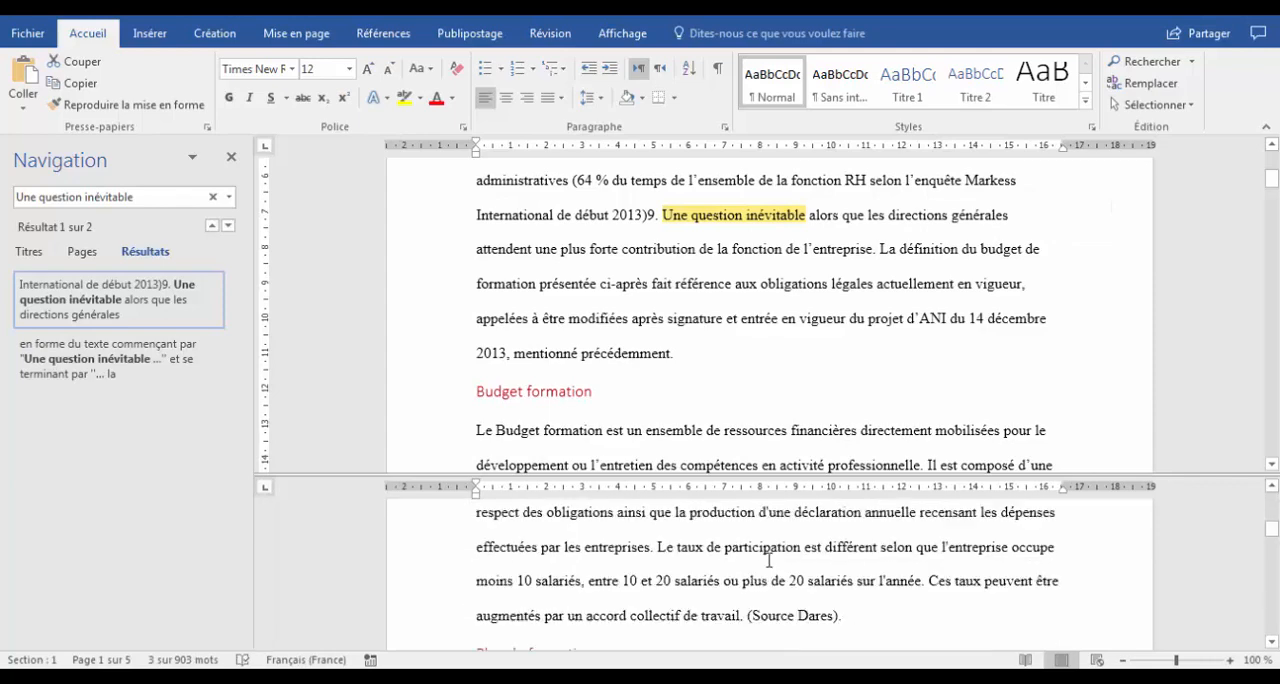
scroll(768, 557, down, 10)
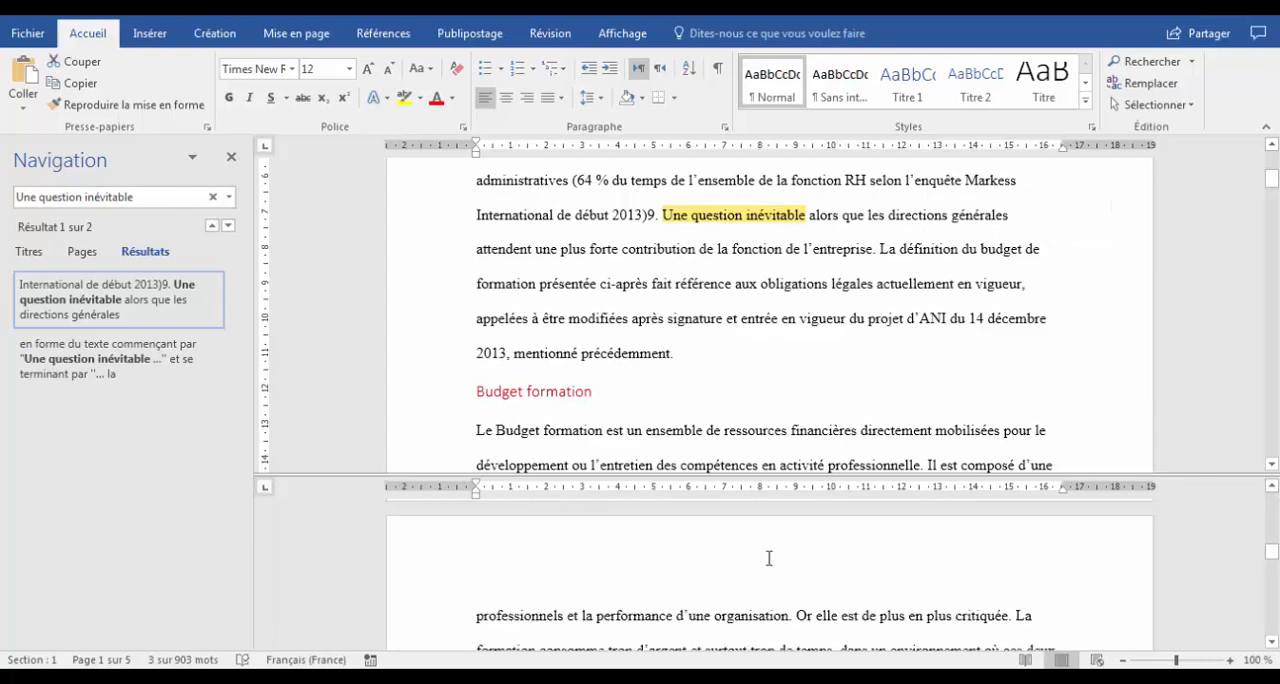
scroll(768, 557, down, 4)
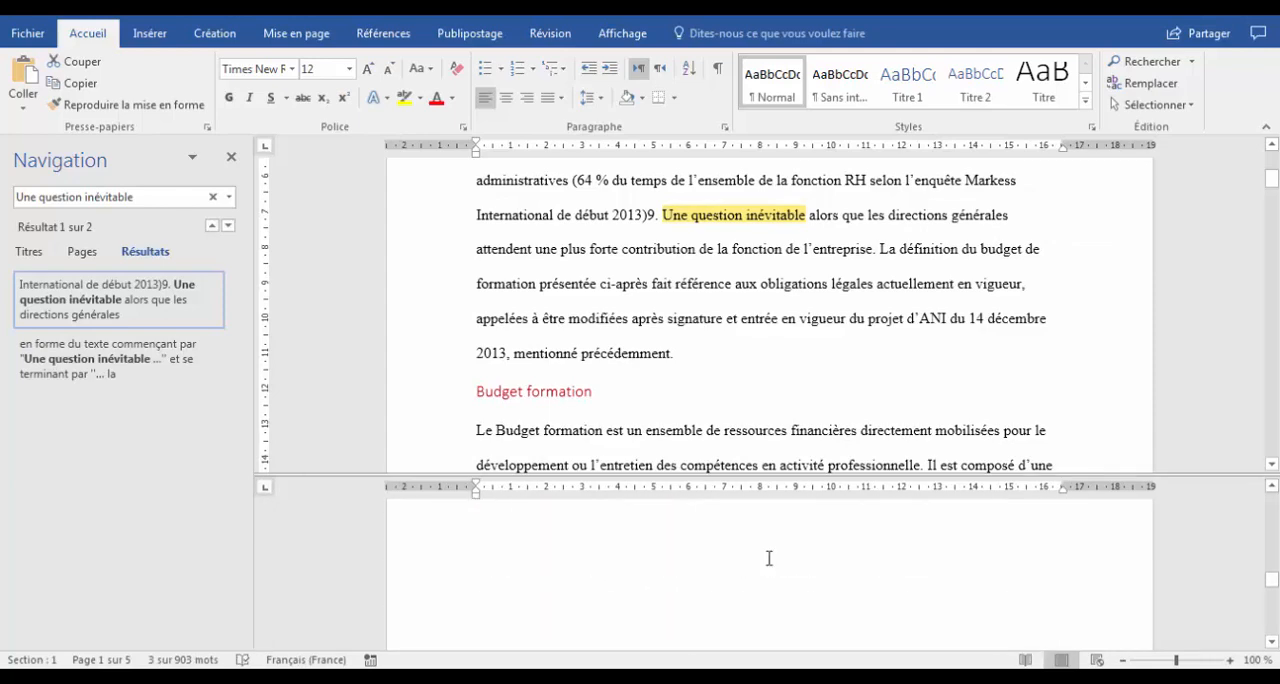
scroll(769, 558, down, 6)
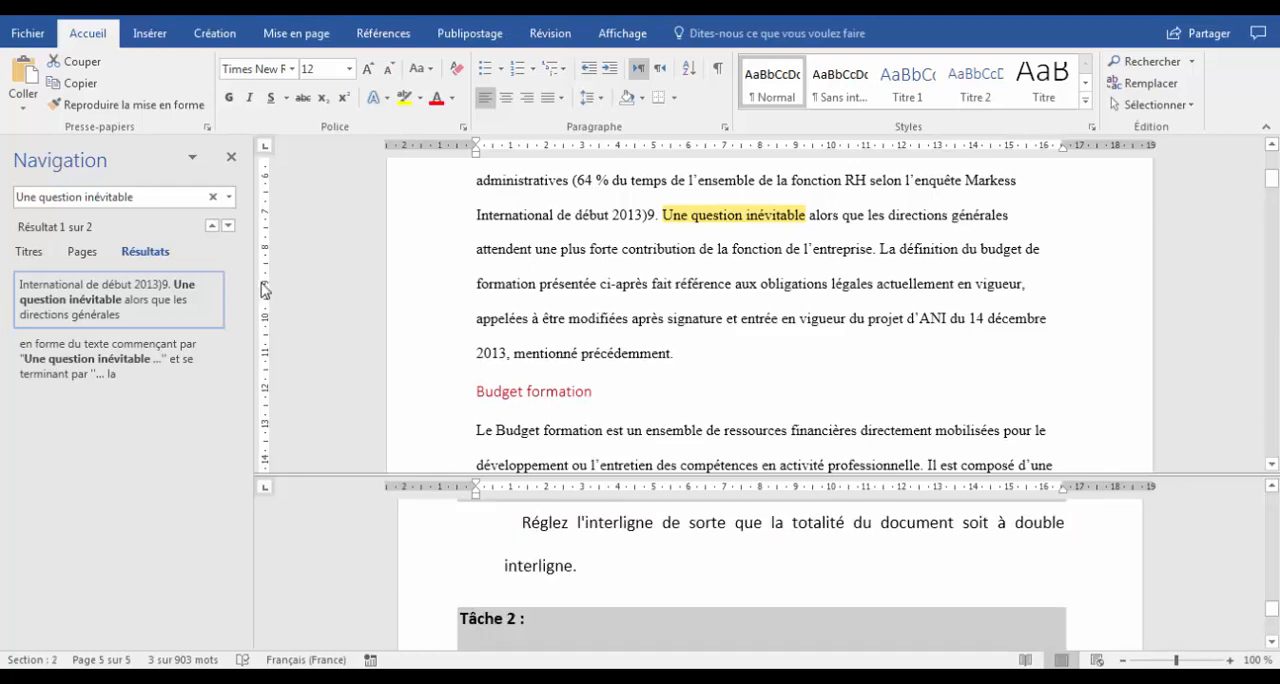
click(231, 157)
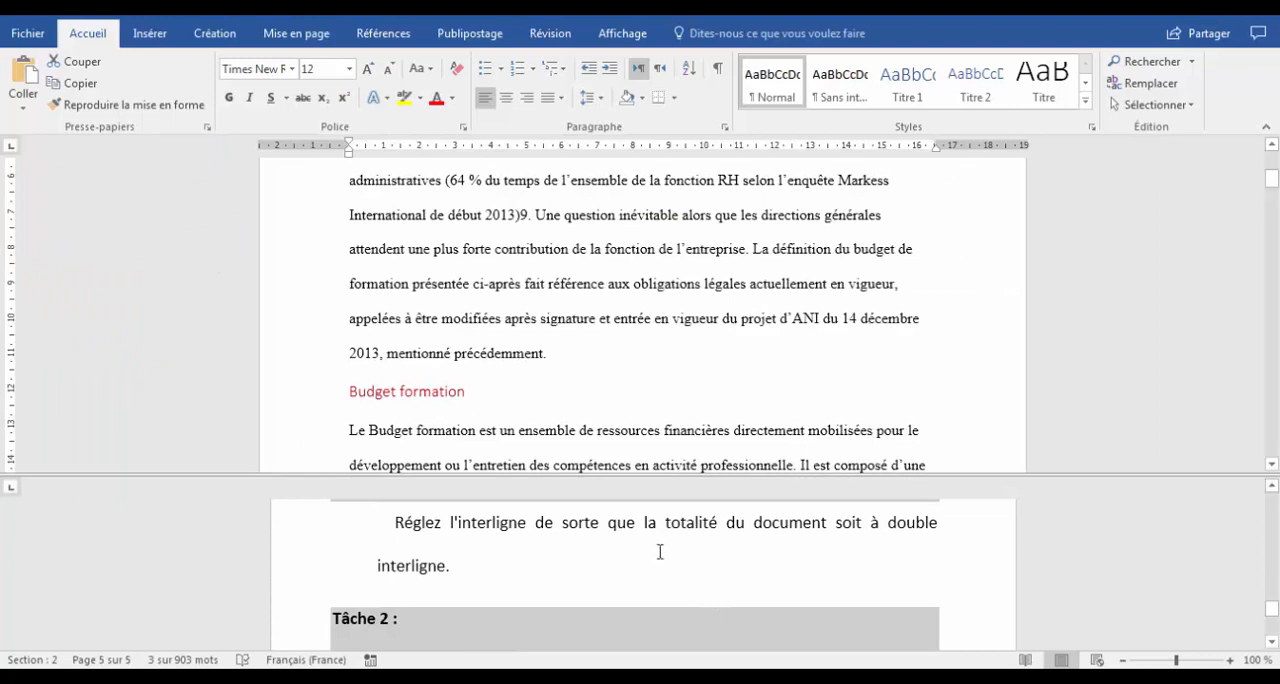
click(659, 552)
scroll(658, 552, down, 4)
scroll(657, 552, down, 2)
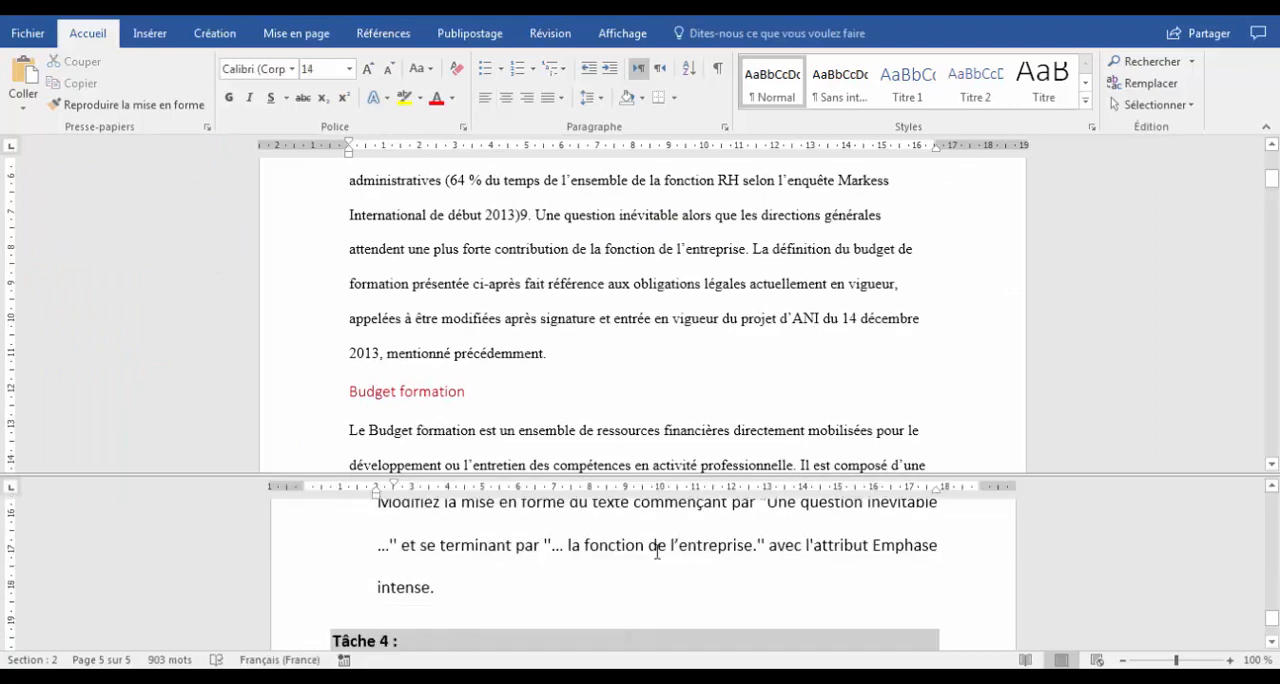
Apply the Emphase intense style to the sentence from "Une question inévitable" to "la fonction de l'entreprise.".
ctrl+click(652, 268)
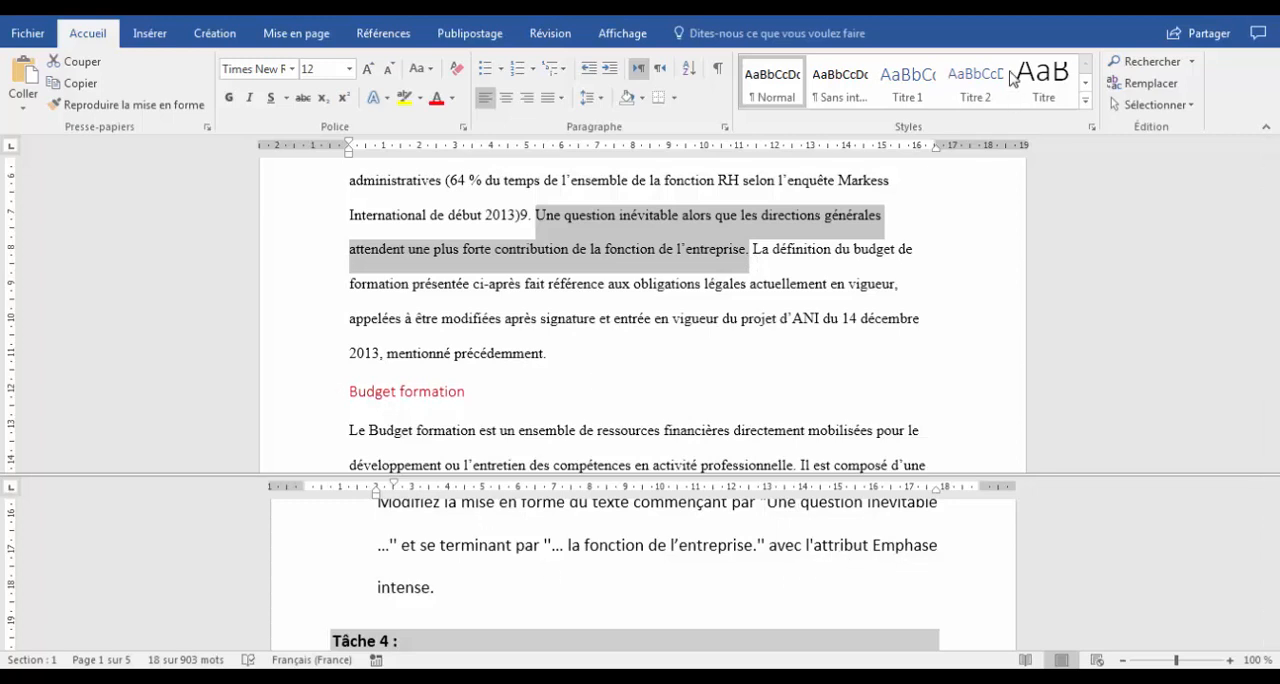
click(1084, 100)
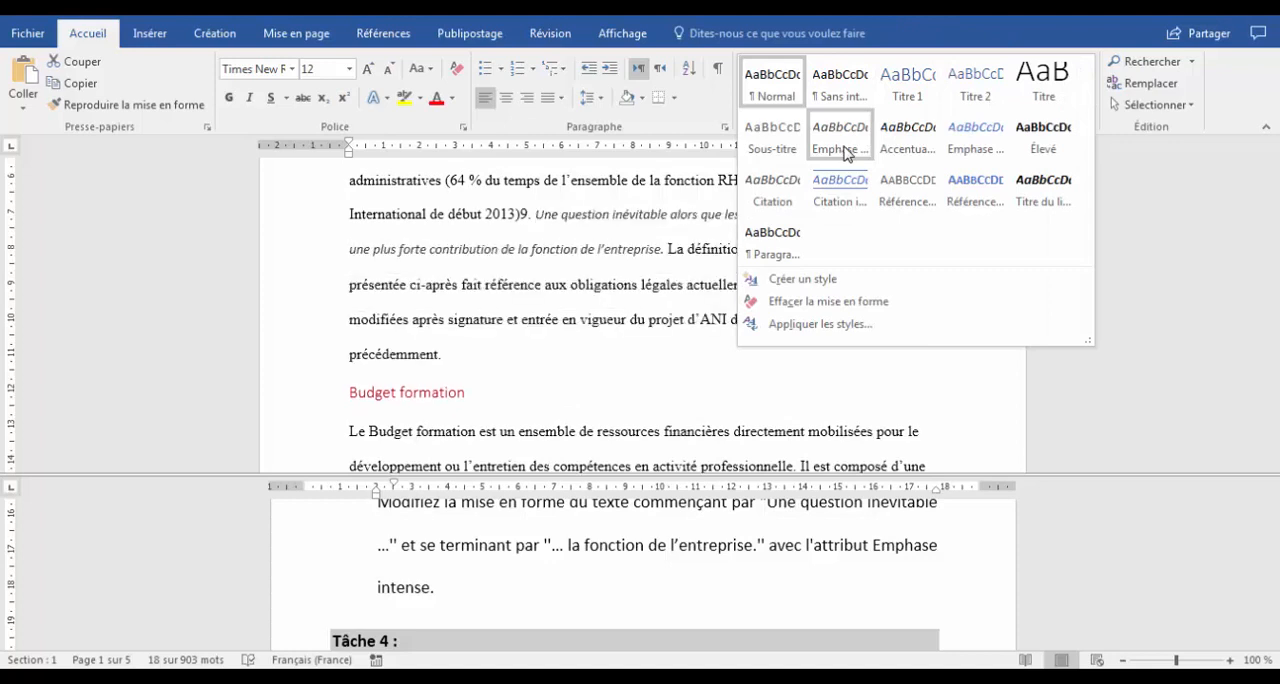
click(980, 147)
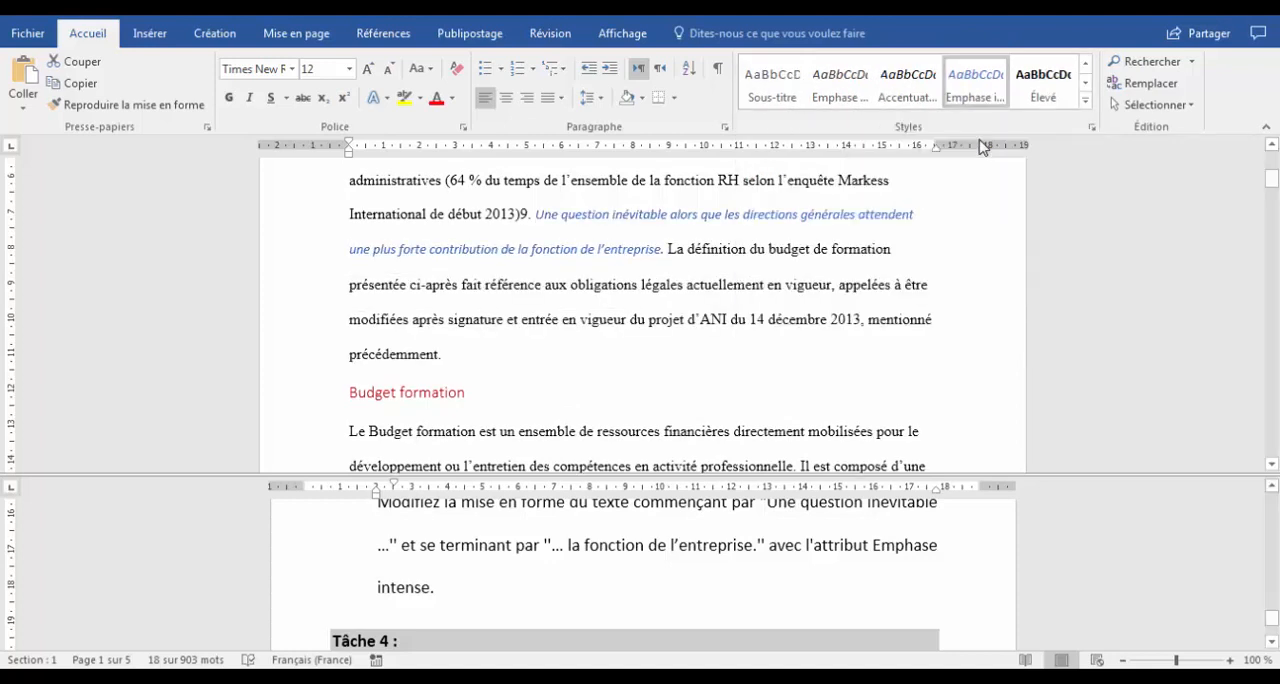
Read the Task 4 instructions, then insert the built-in À bandes header and enable a different first page.
click(607, 564)
scroll(607, 564, down, 3)
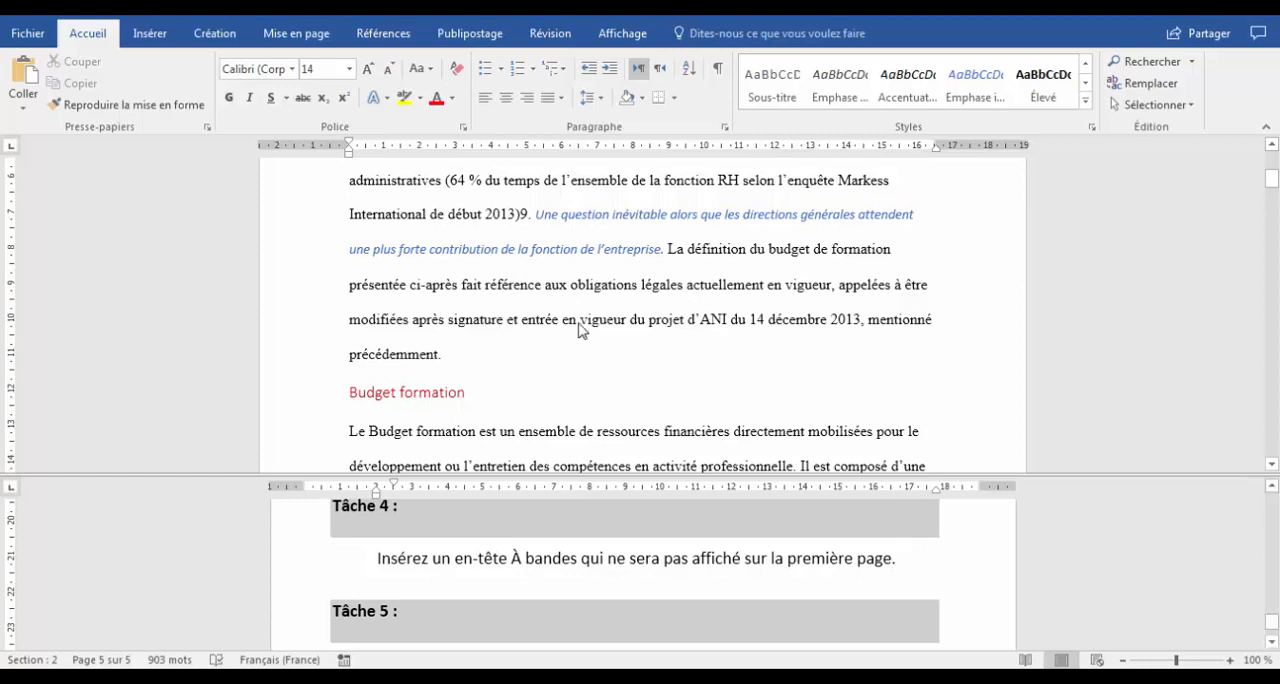
click(556, 353)
click(567, 301)
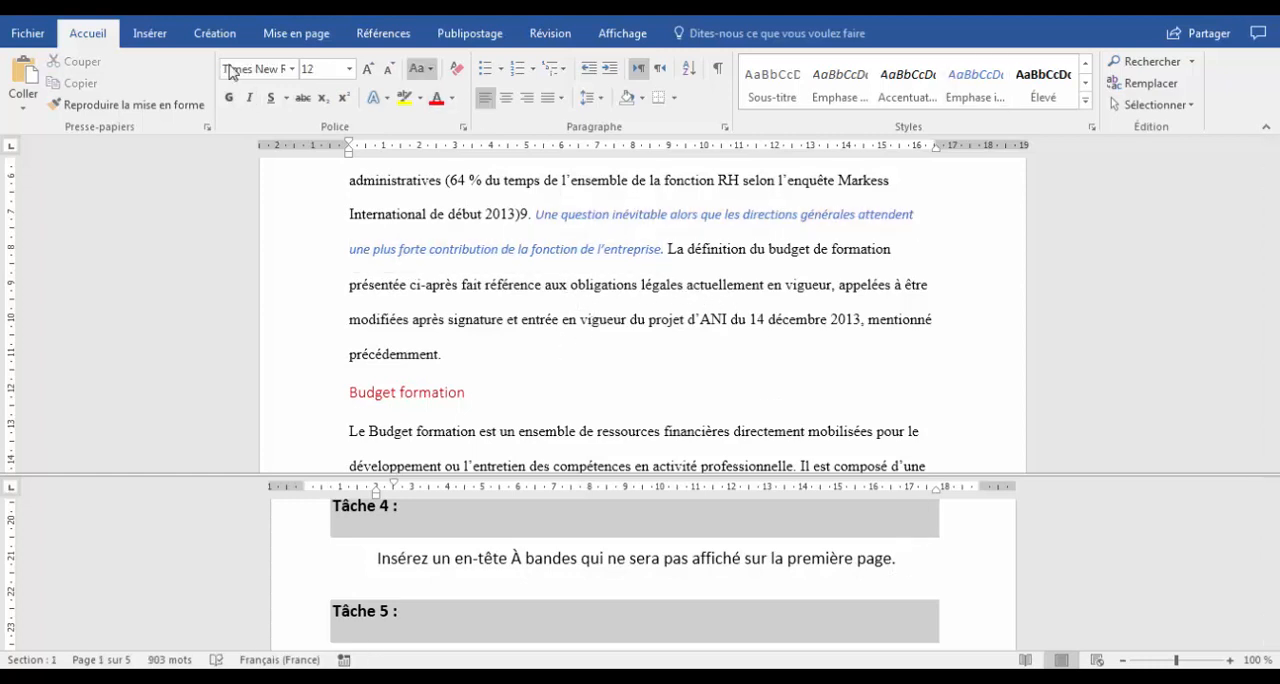
click(150, 33)
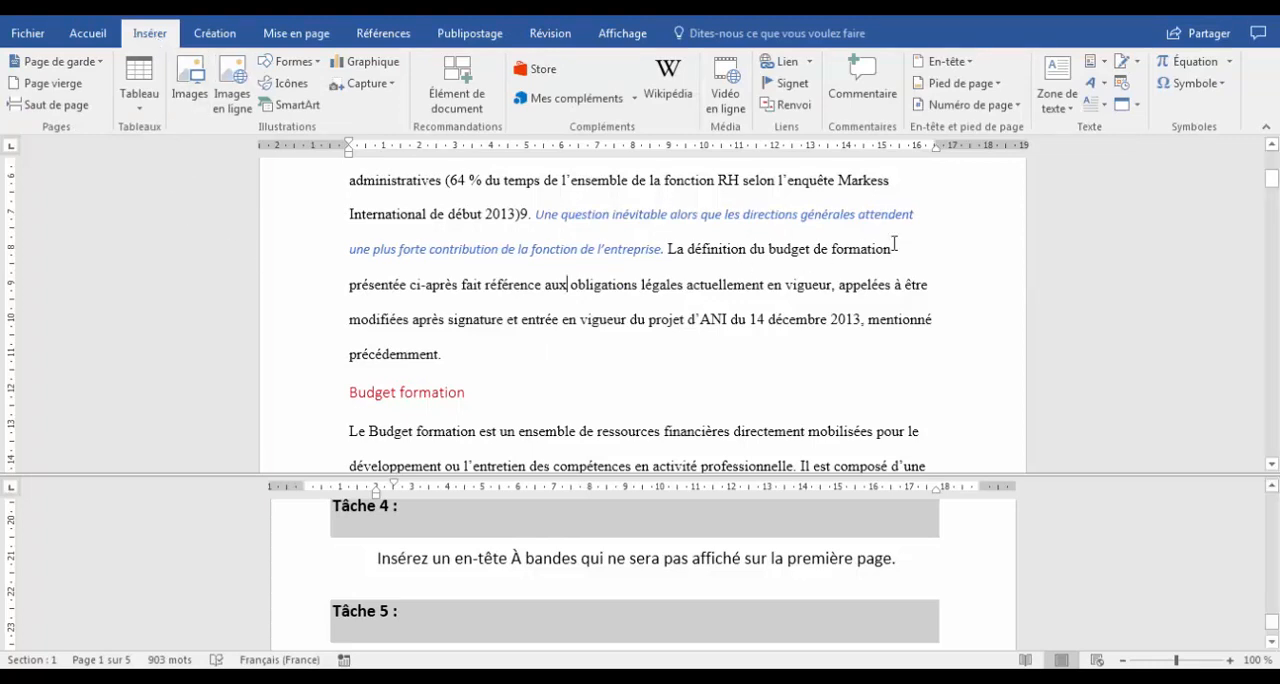
click(962, 62)
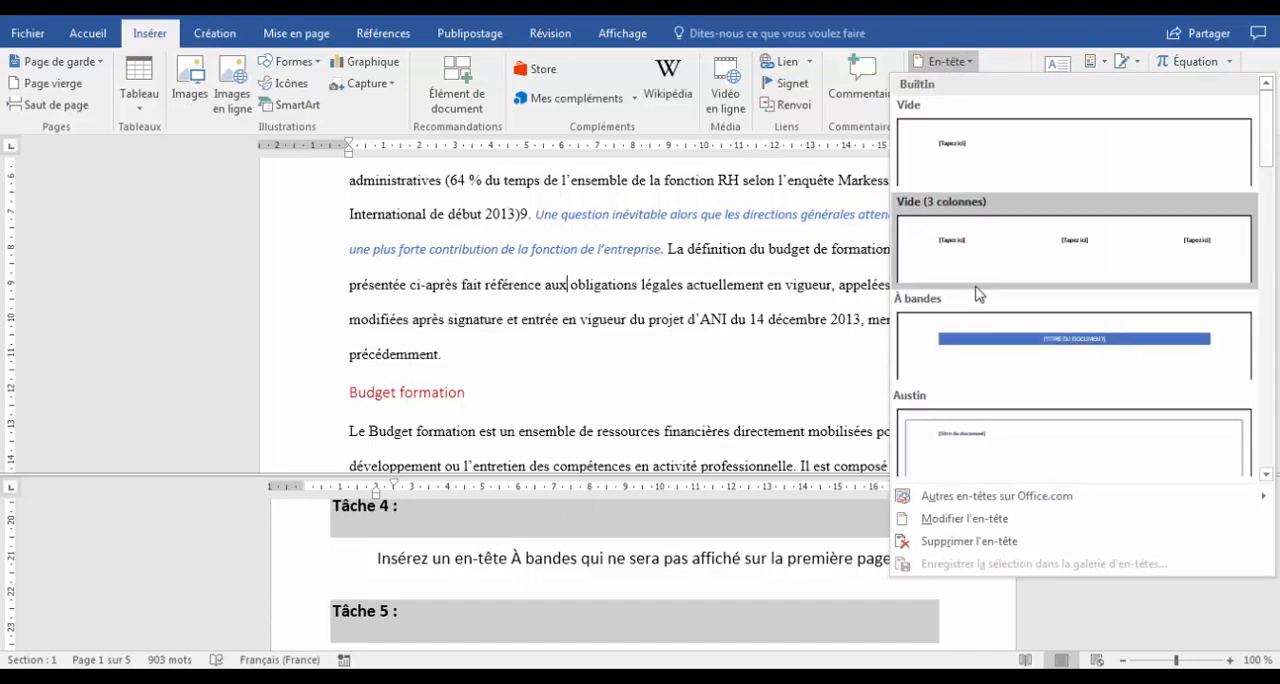
click(1003, 358)
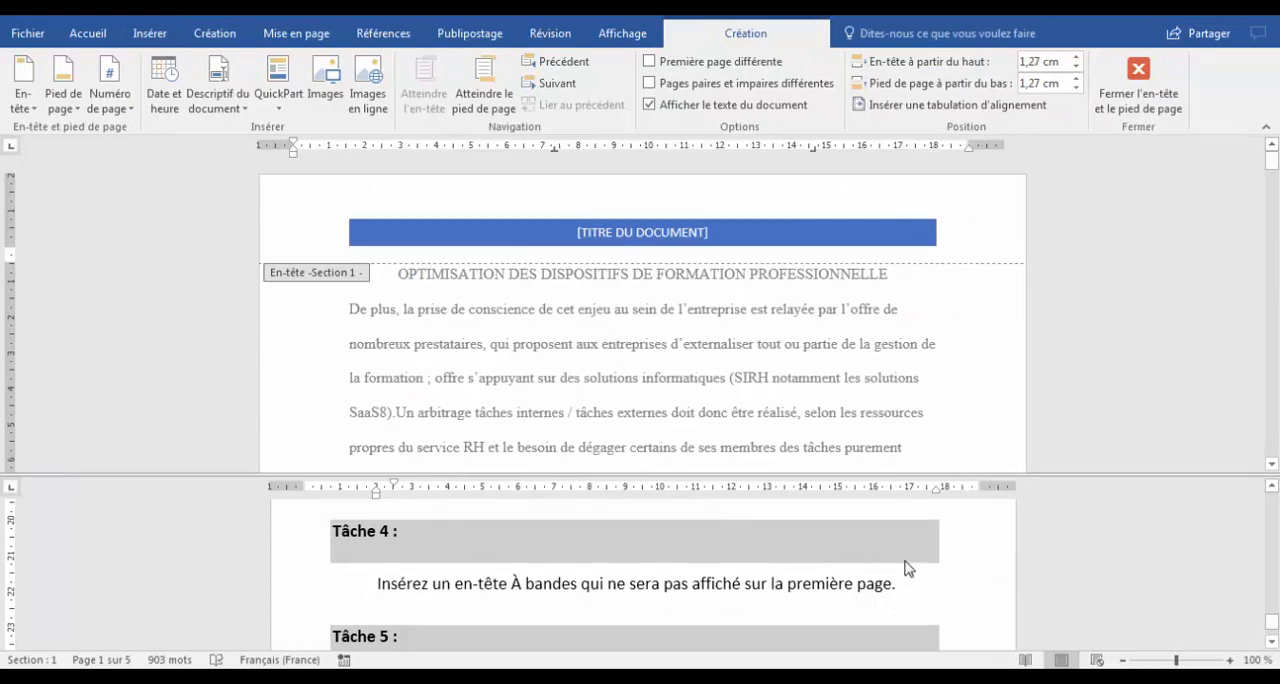
click(650, 62)
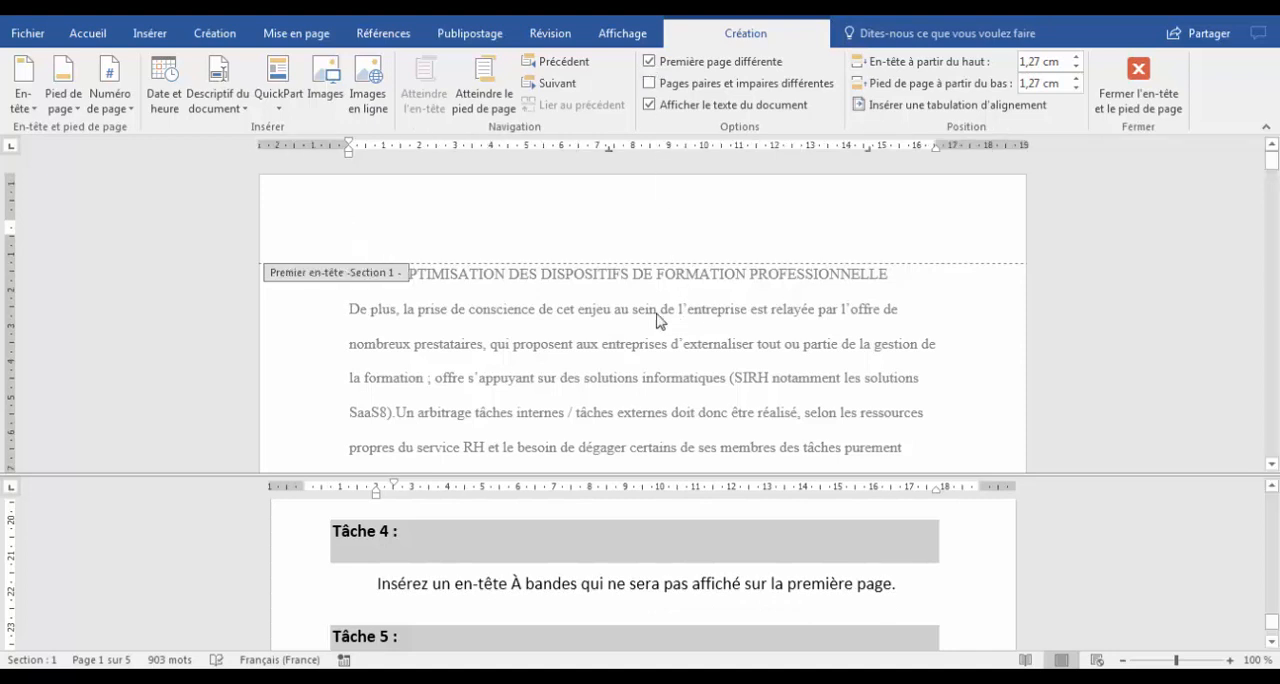
Read the Task 5 instructions in the lower pane and copy the bookmark name "BudgetFormation" from them.
click(571, 574)
scroll(574, 577, down, 2)
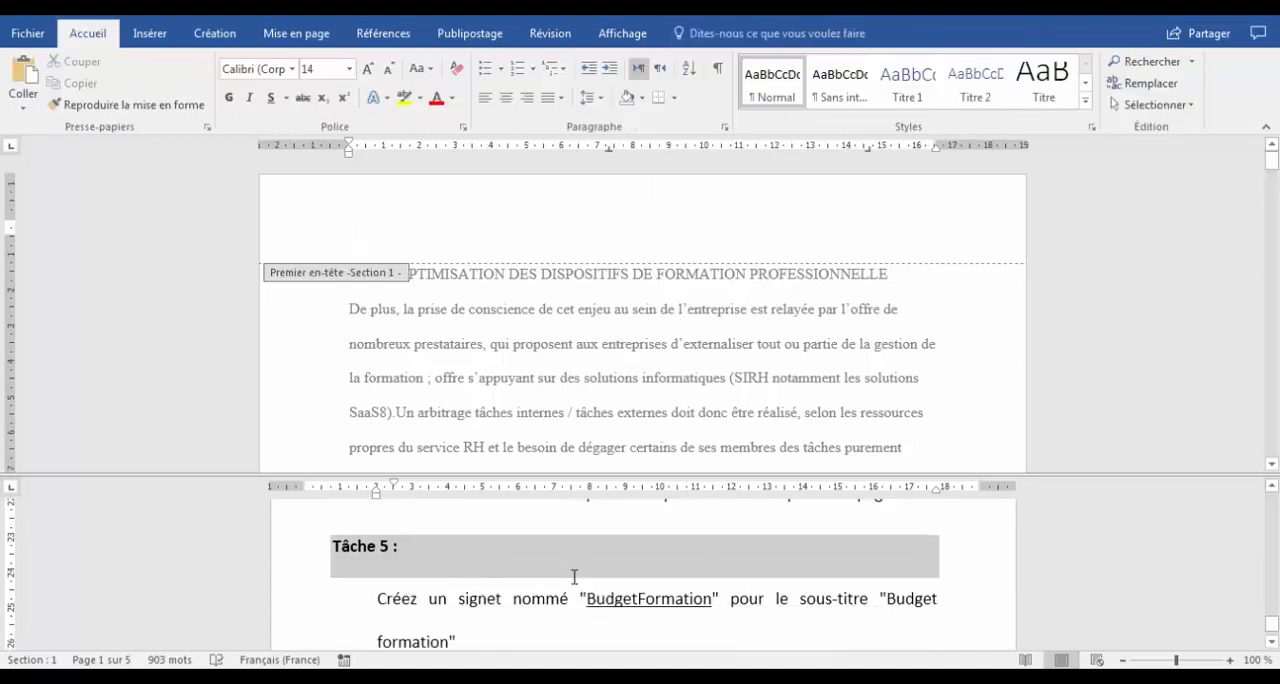
scroll(574, 577, down, 1)
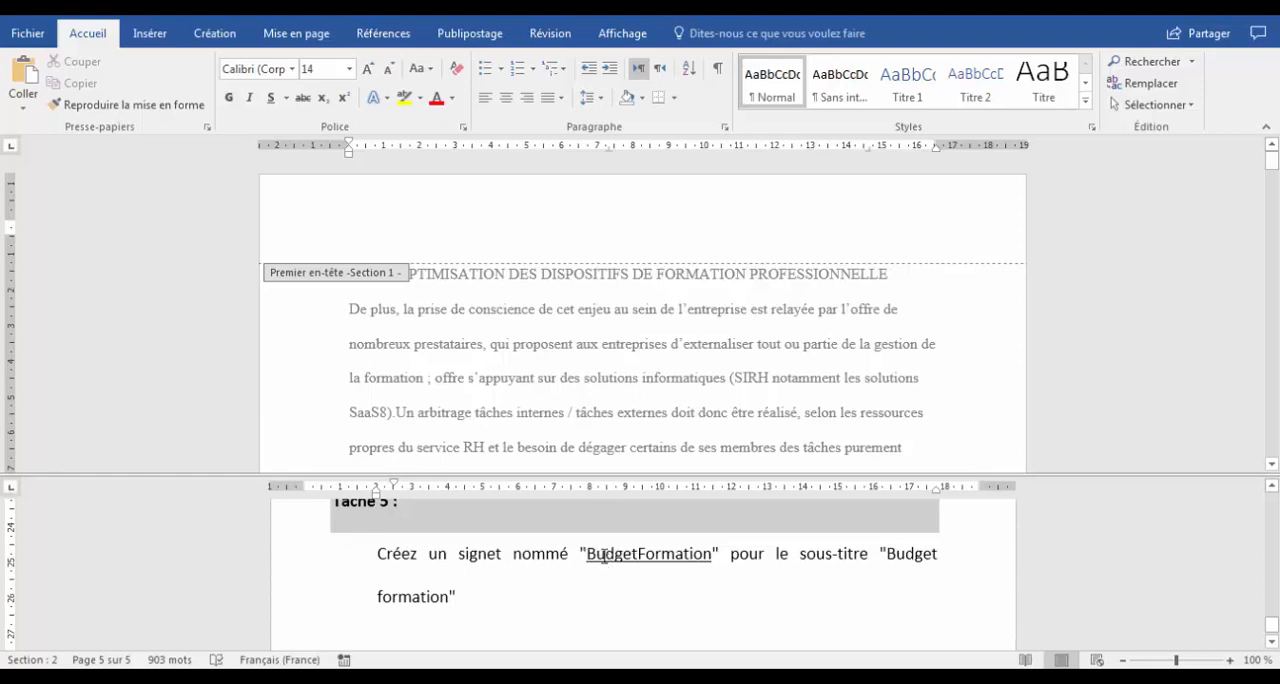
drag(603, 556, 712, 555)
key(ctrl+c)
right_click(700, 554)
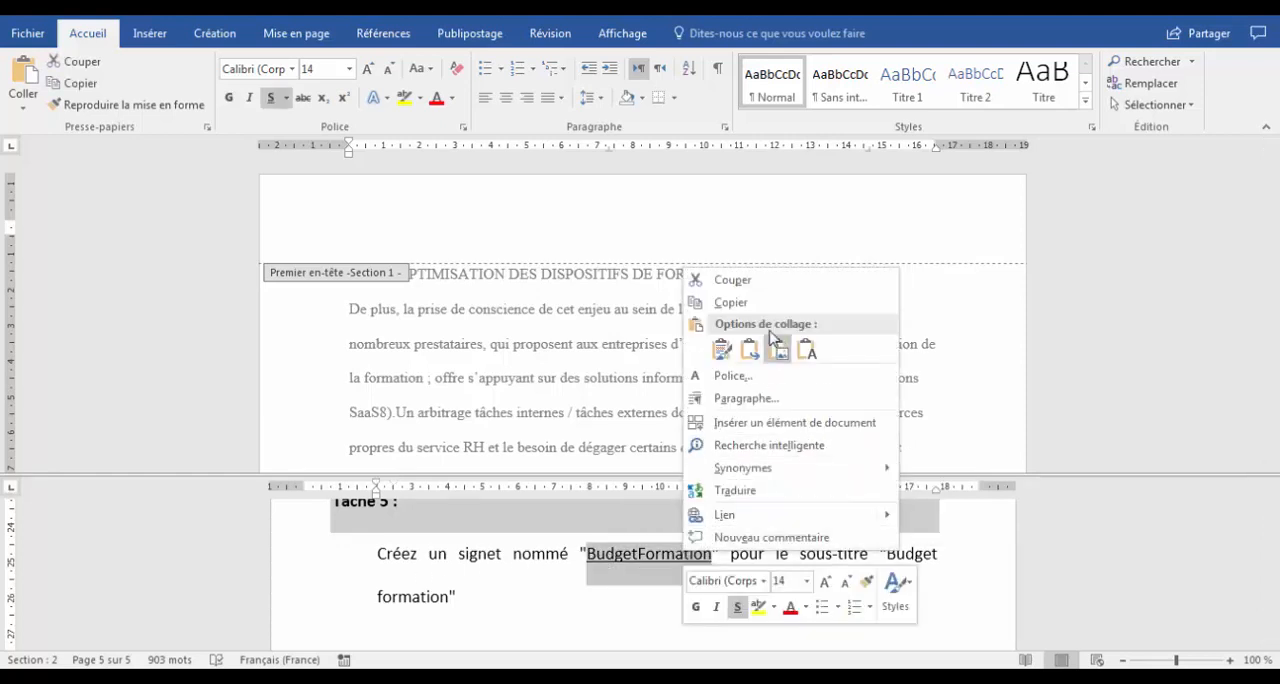
click(766, 303)
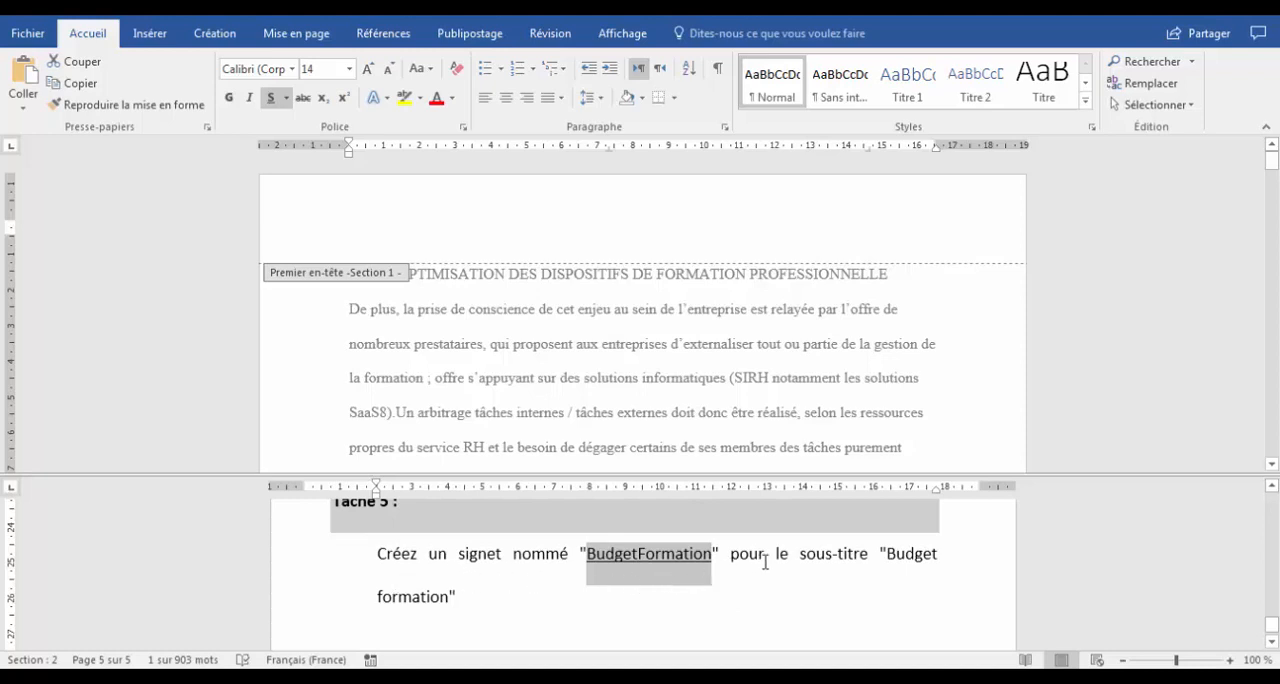
Leave the header area of the upper pane and go to the "Budget formation" subtitle in the document body.
click(555, 405)
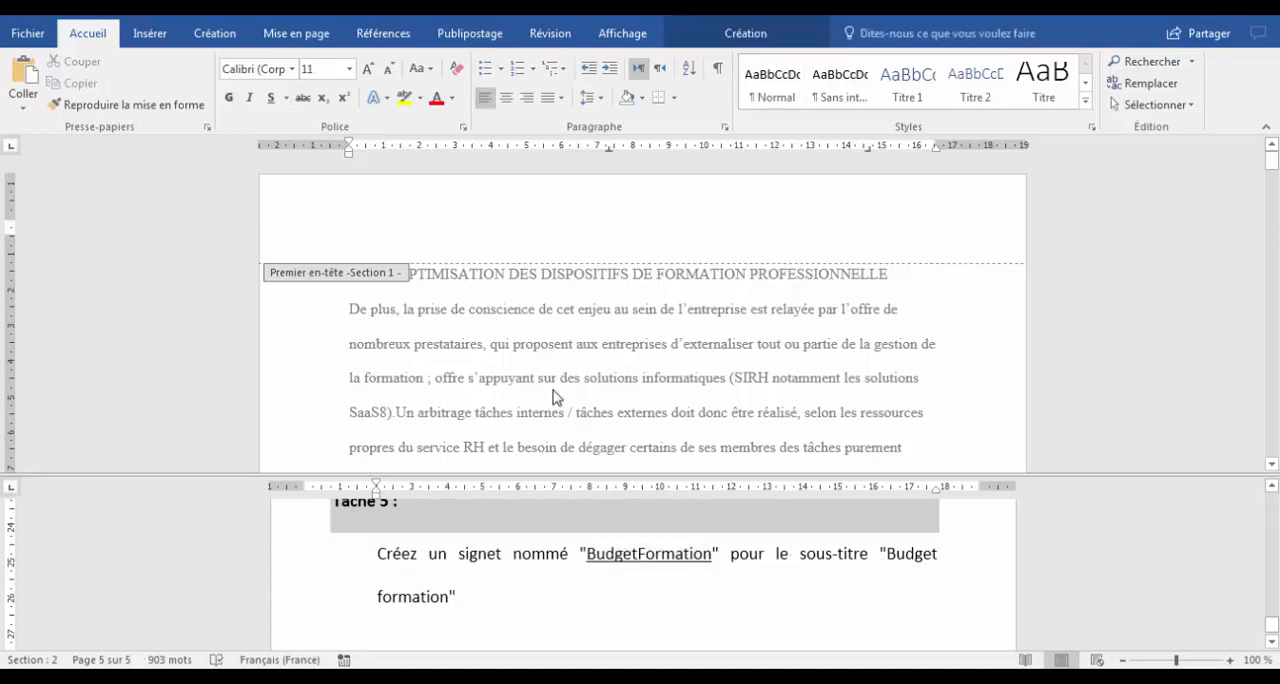
double_click(551, 382)
scroll(551, 380, down, 6)
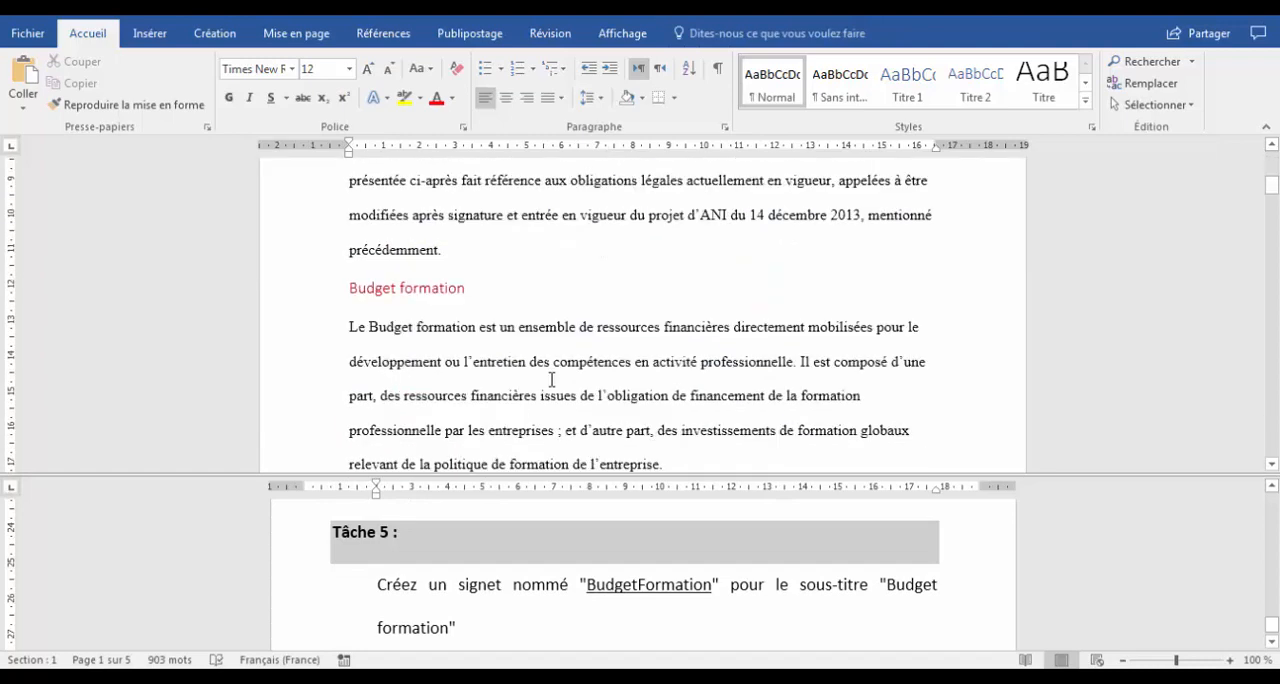
Bookmark the whole "Budget formation" subtitle with the copied name BudgetFormation, and check the end of the instructions for further tasks.
shift+click(466, 290)
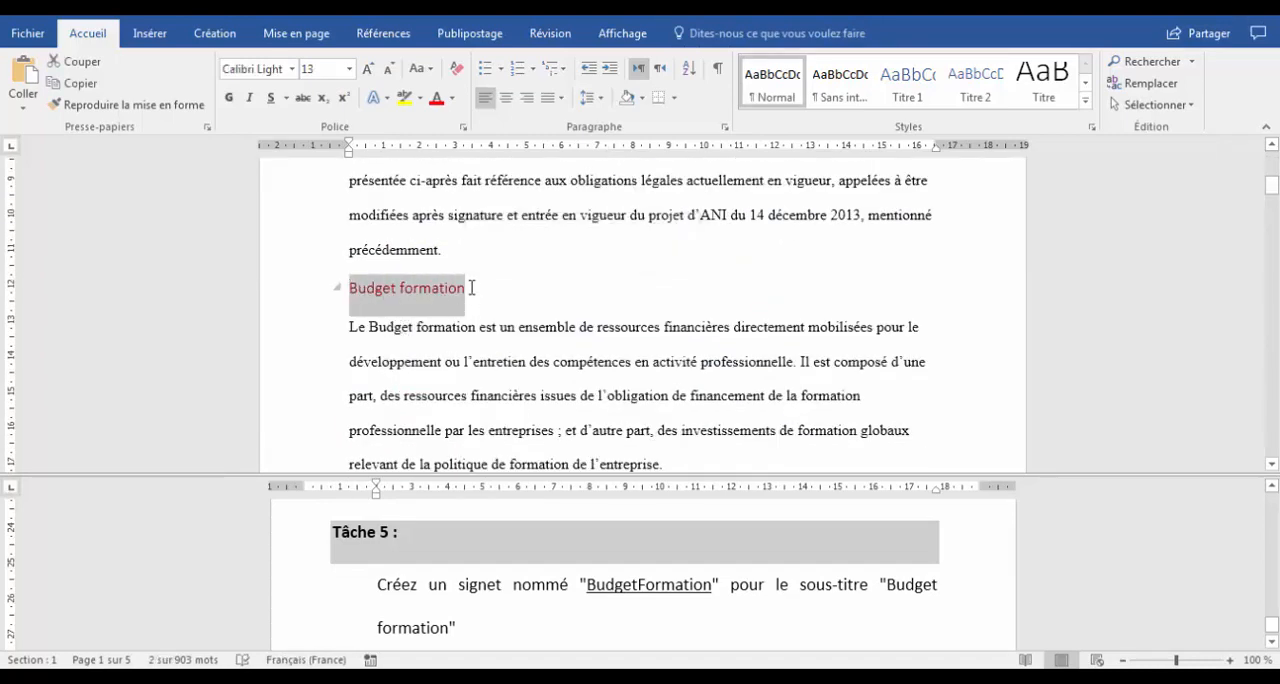
click(291, 294)
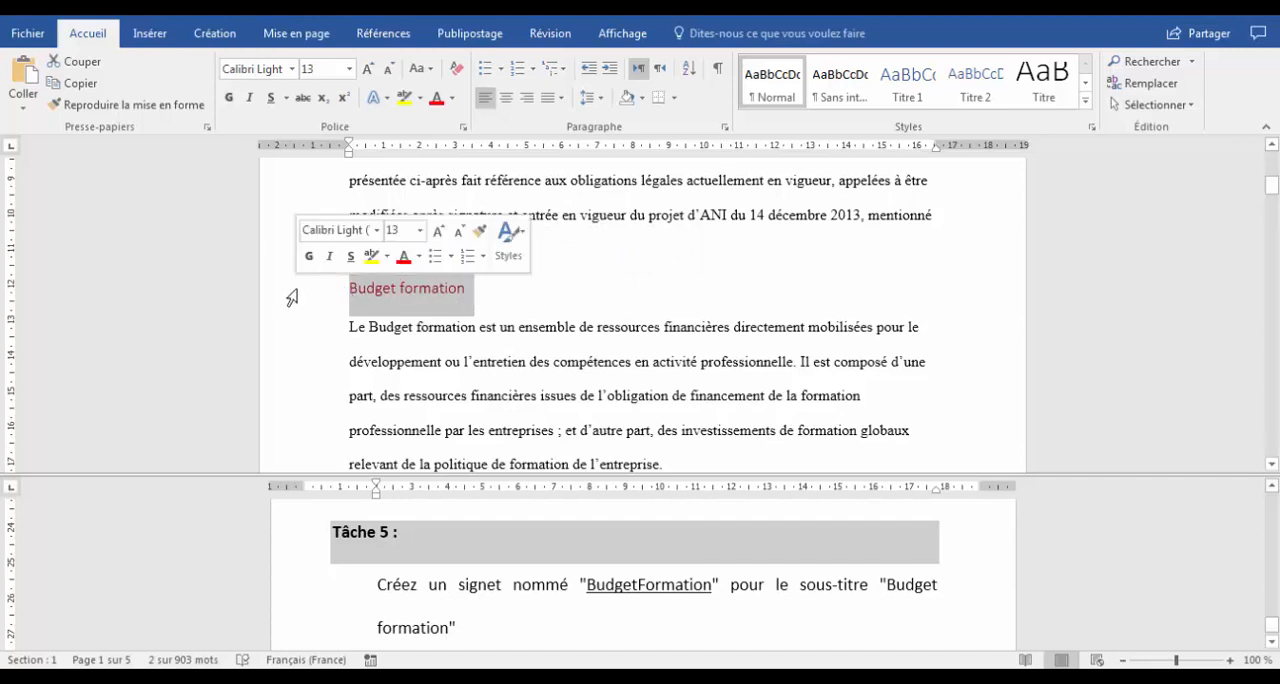
key(Left)
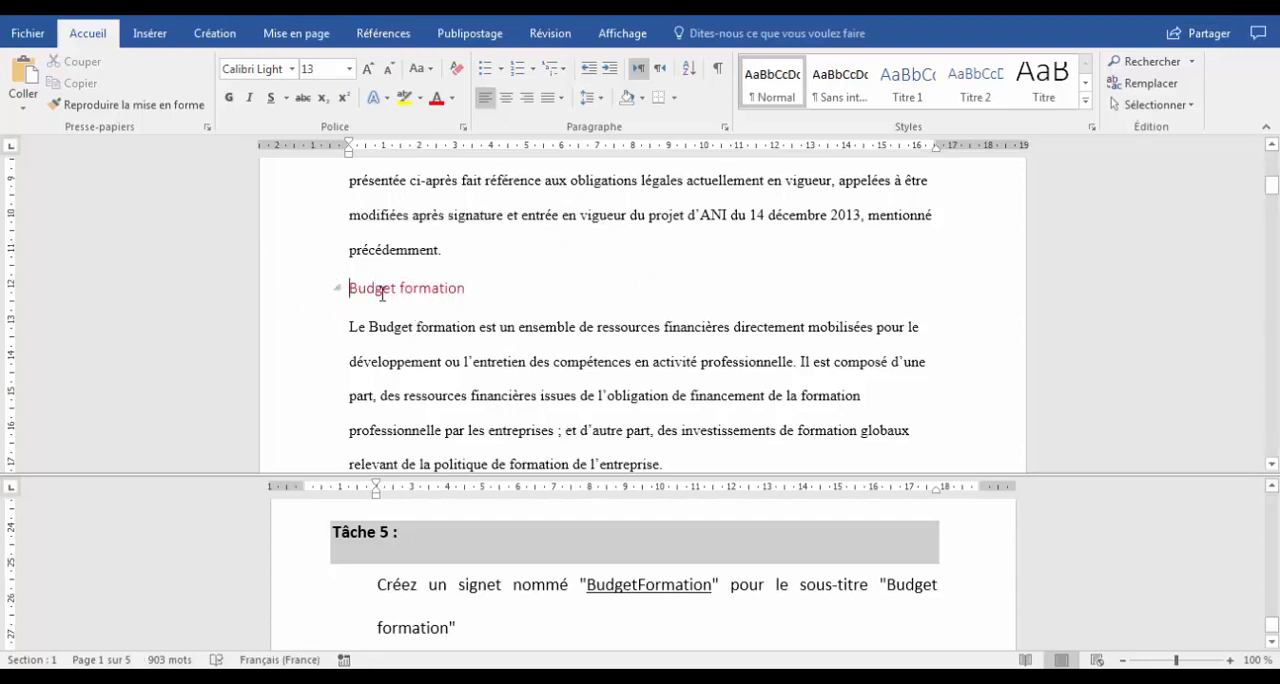
drag(376, 288, 467, 291)
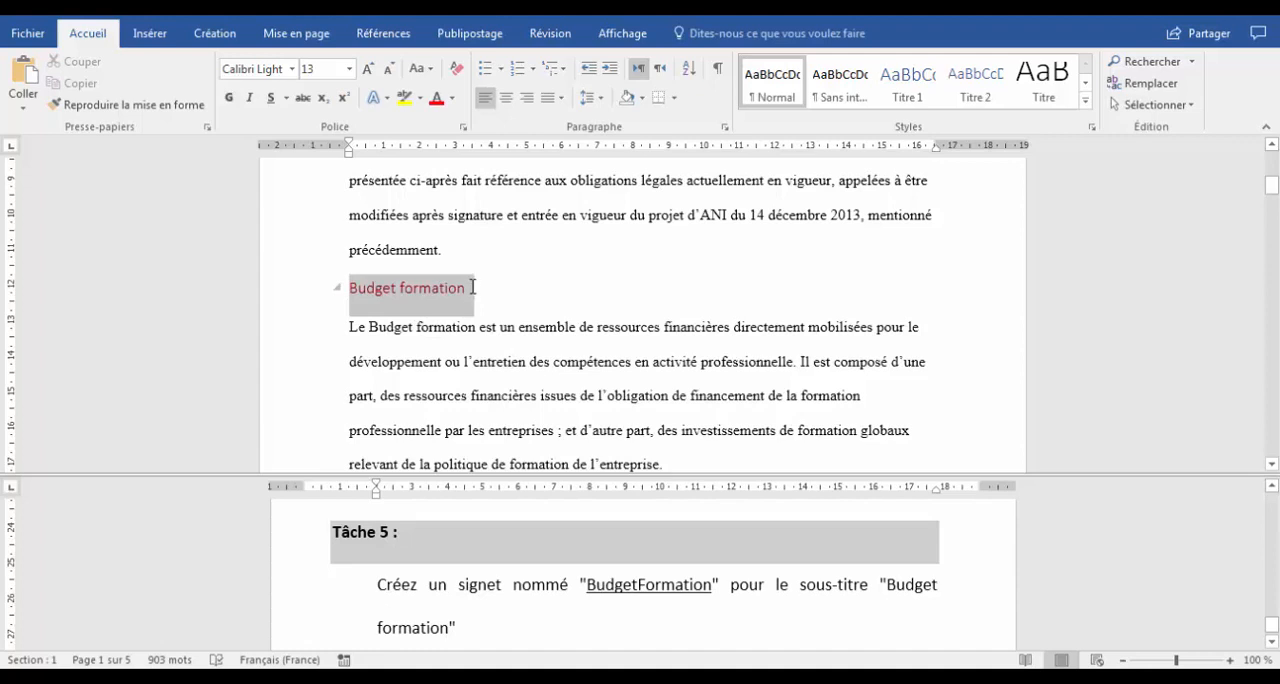
click(148, 36)
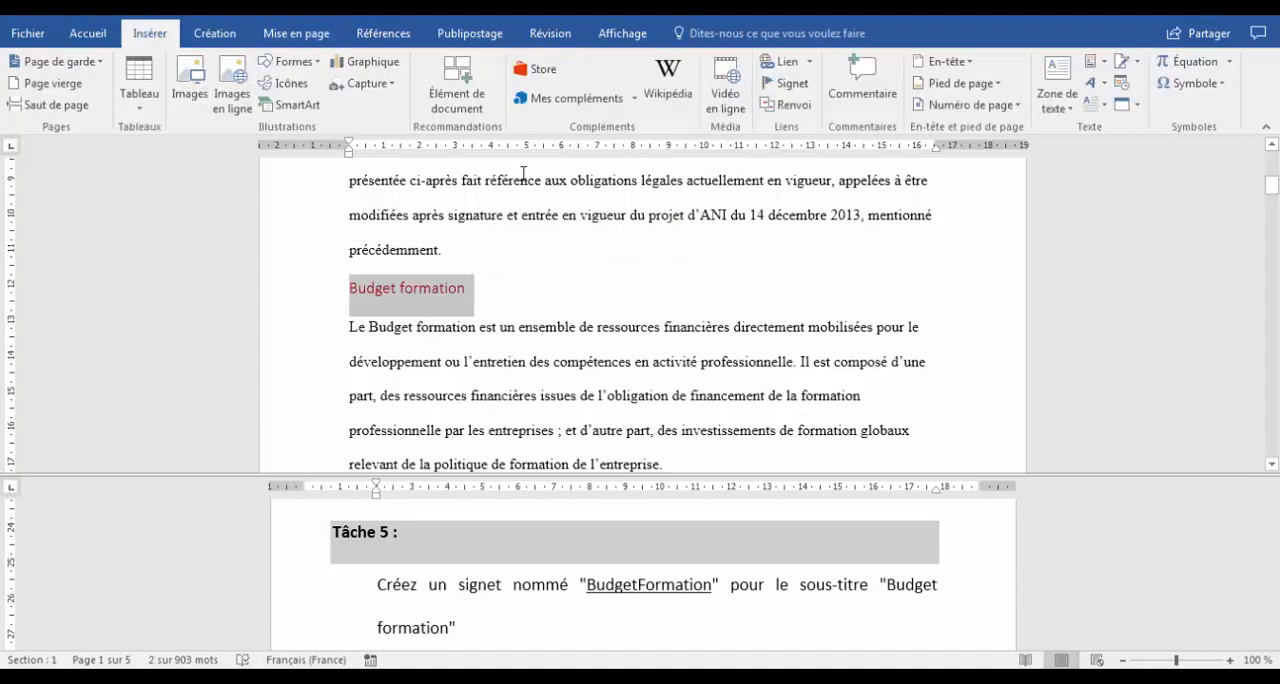
click(785, 86)
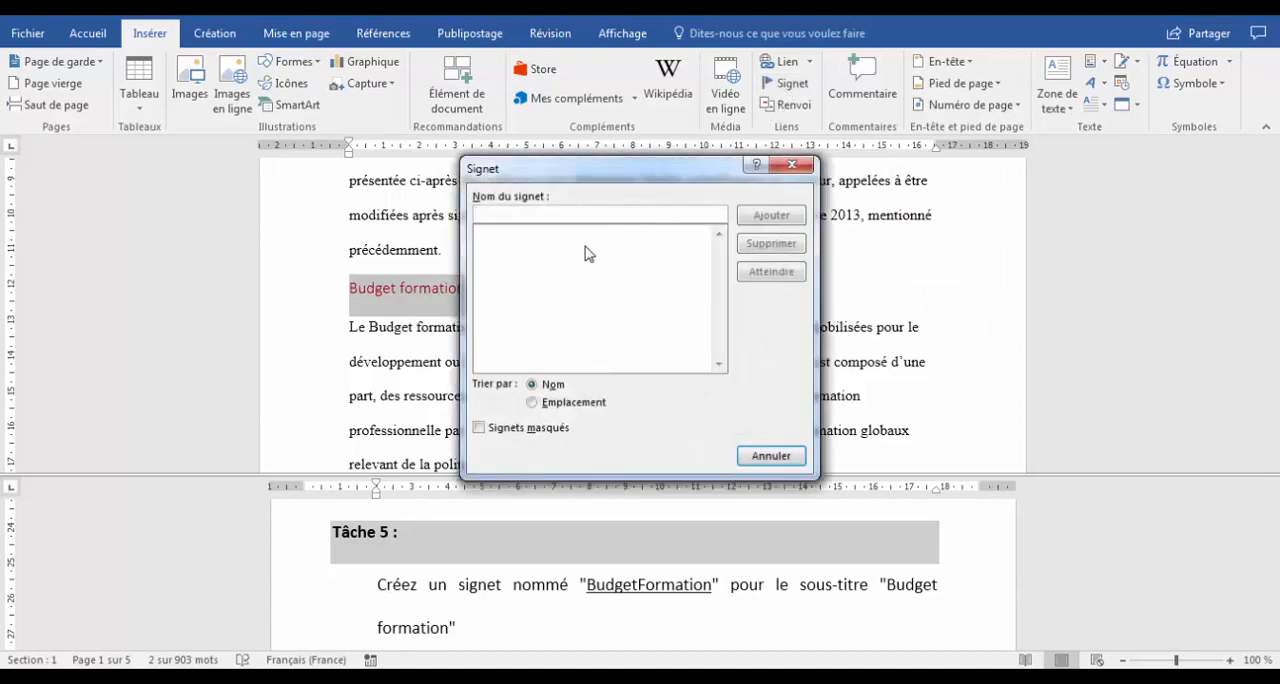
key(ctrl+v)
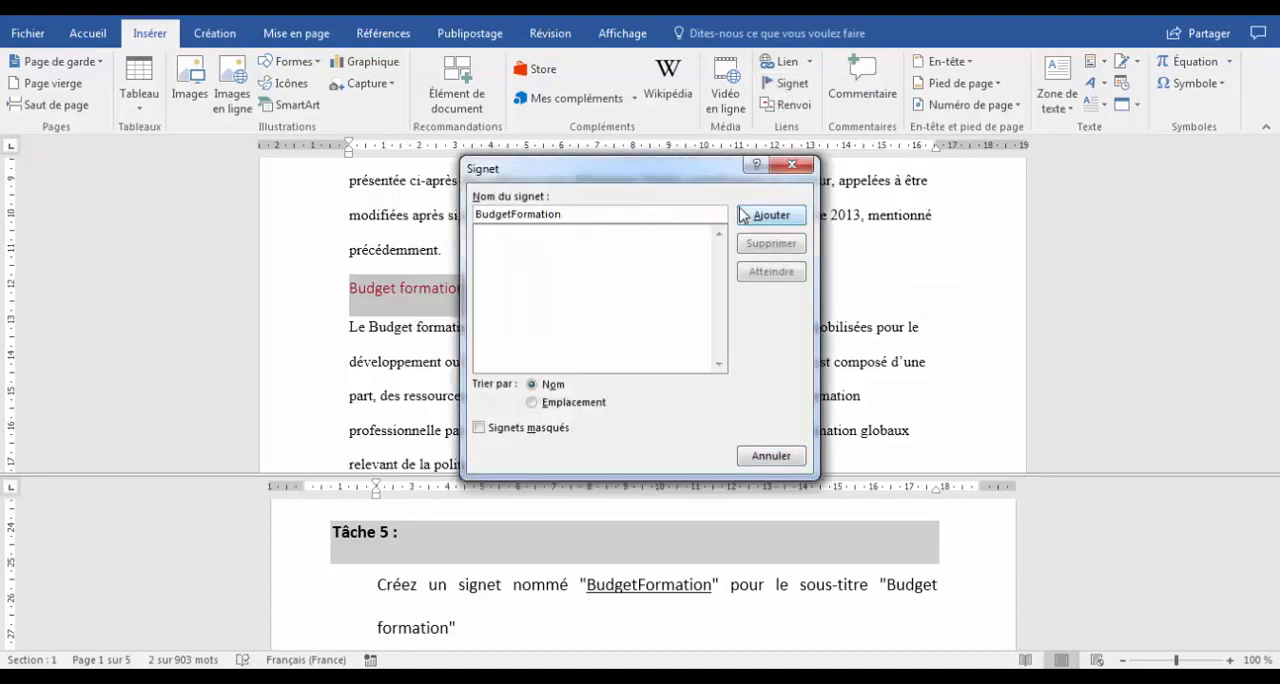
click(767, 215)
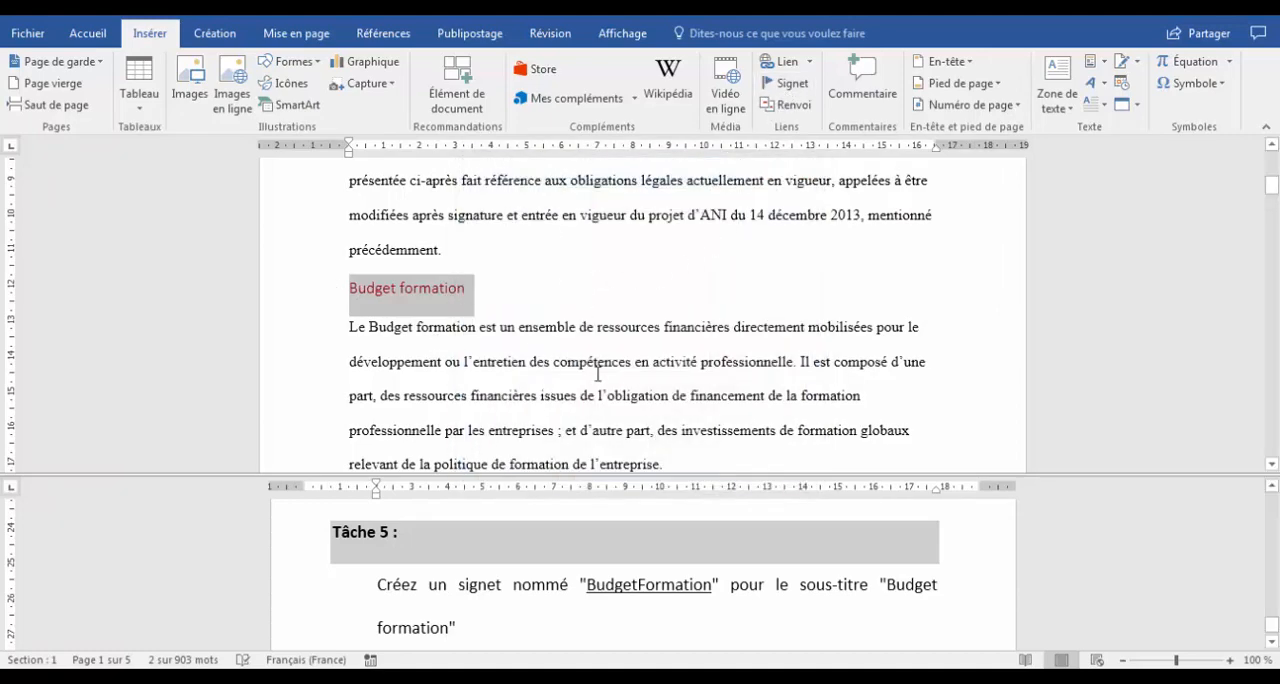
click(513, 608)
scroll(514, 608, down, 2)
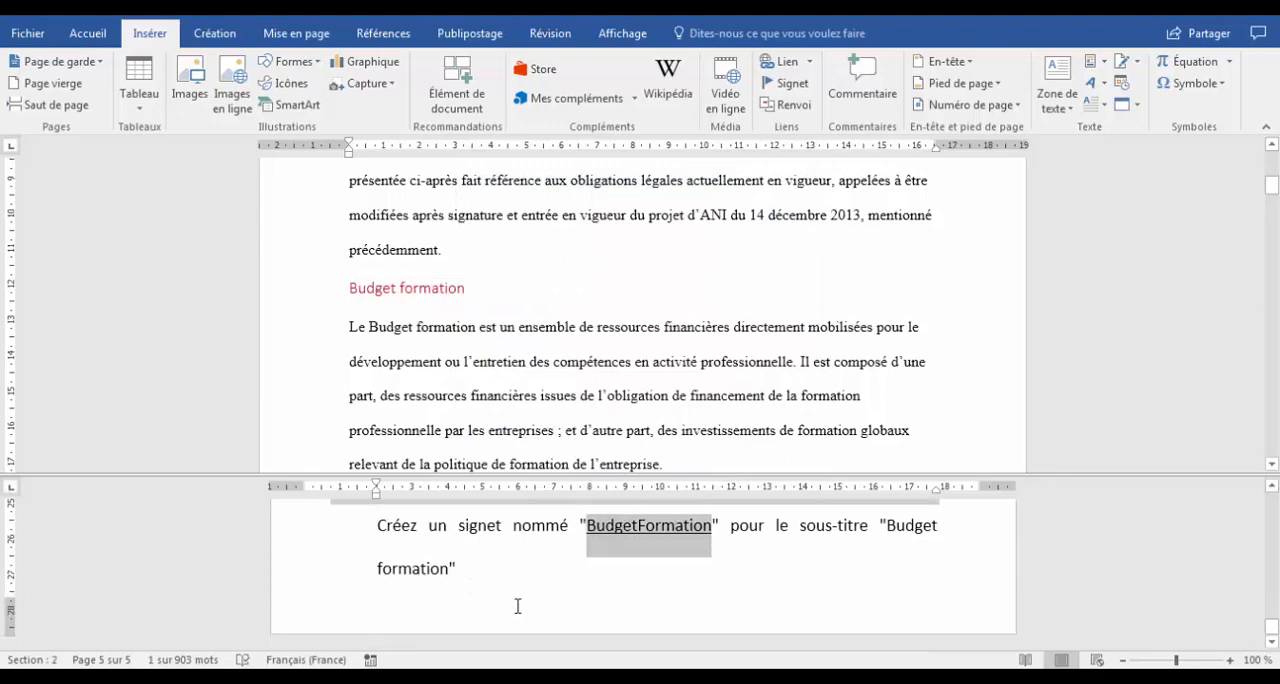